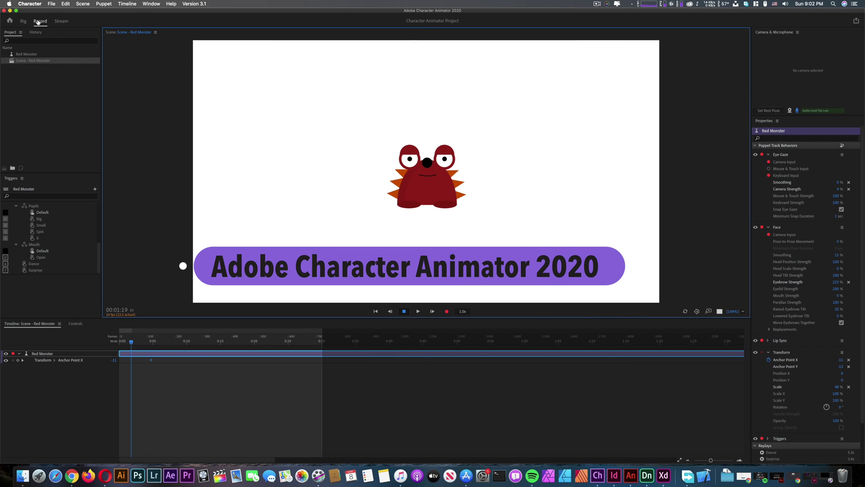
Step: Look through the File menu without choosing, then scrub the Red Monster timeline
click(52, 4)
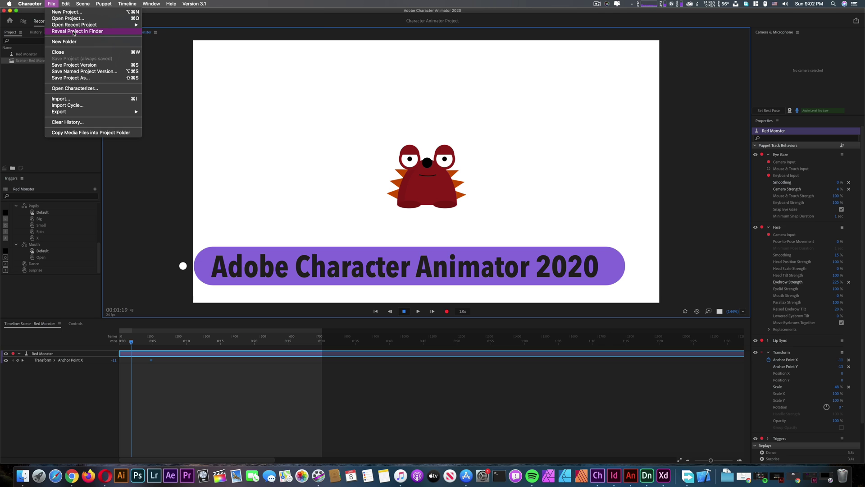
click(191, 28)
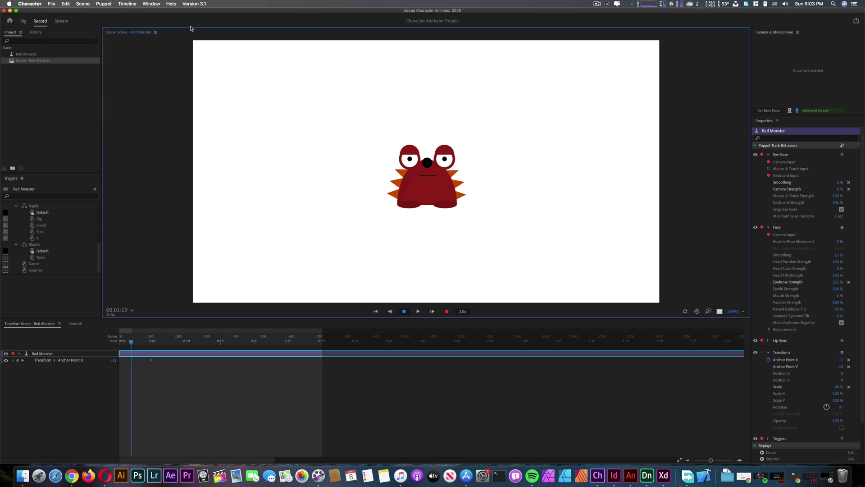
click(51, 4)
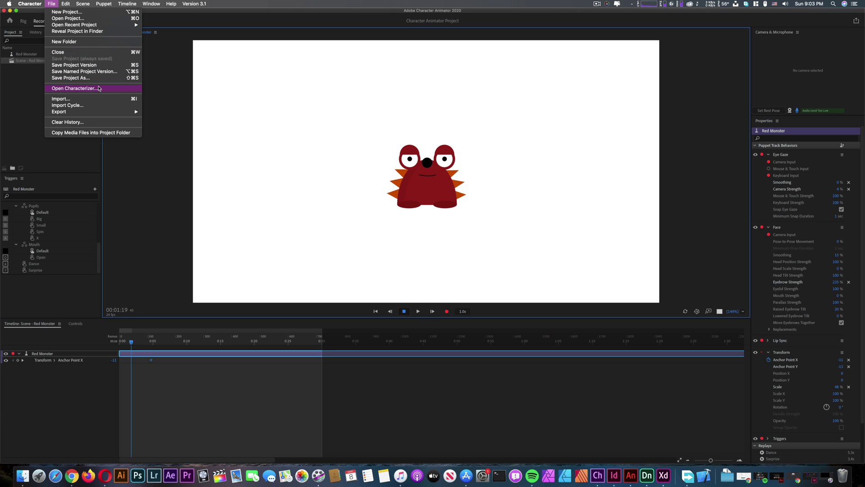
click(153, 225)
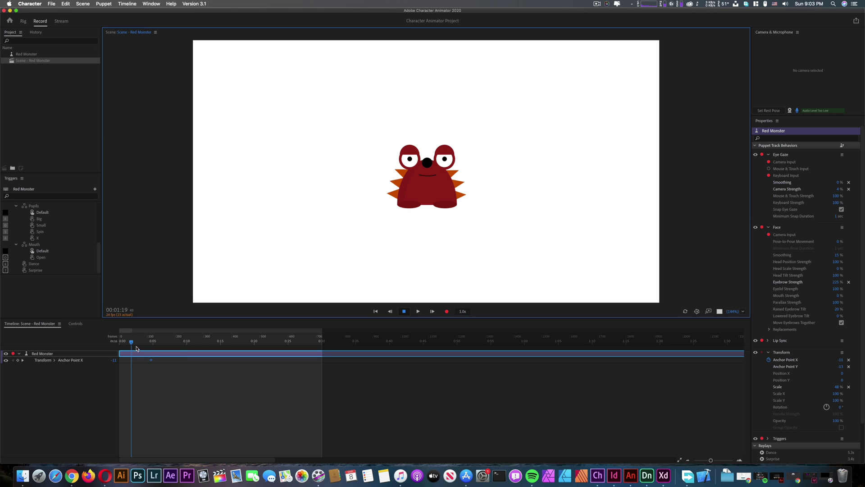
mouse_move(137, 348)
mouse_down()
mouse_move(231, 347)
mouse_move(136, 348)
mouse_up()
Step: In the Stream workspace, perform the W, Q, E and R eyebrow triggers, ending on droopy R
click(61, 21)
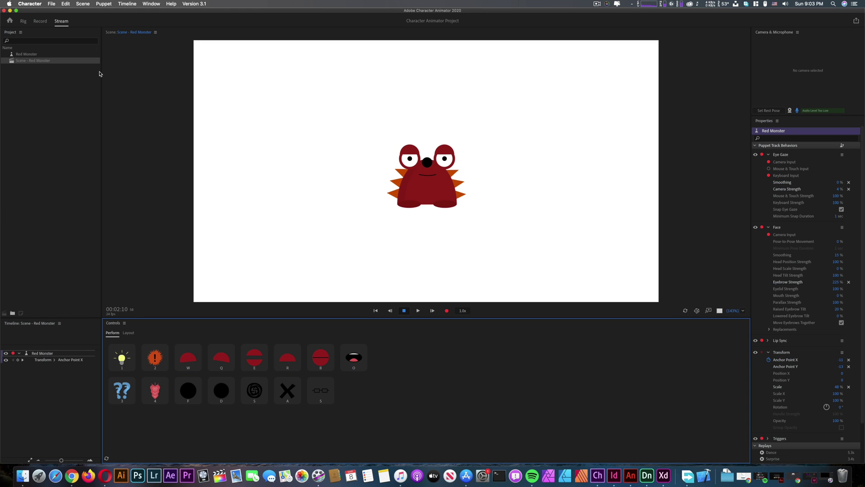
click(188, 361)
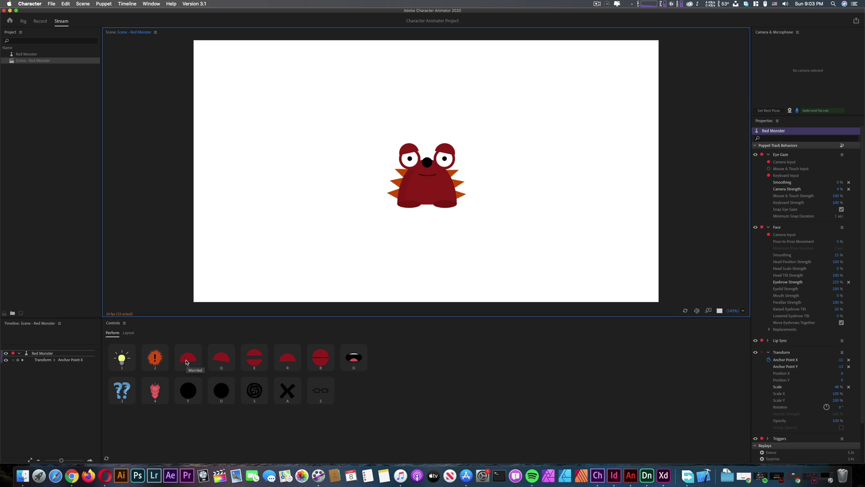
click(221, 361)
click(256, 363)
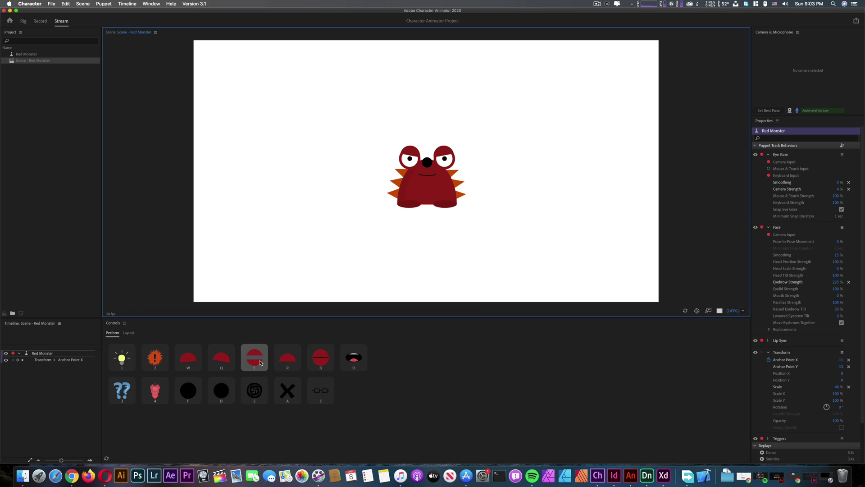
click(286, 363)
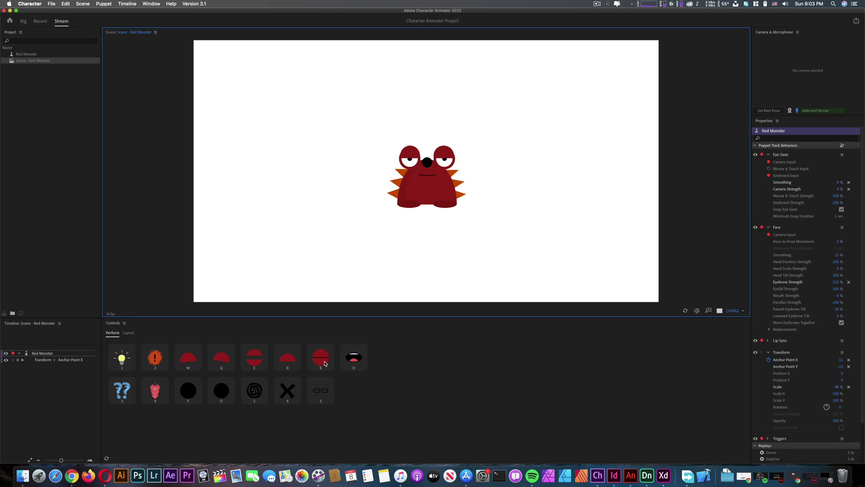
Step: Open the monster's mouth, add glasses and the lightbulb idea pose, then return to Record
click(352, 365)
click(327, 392)
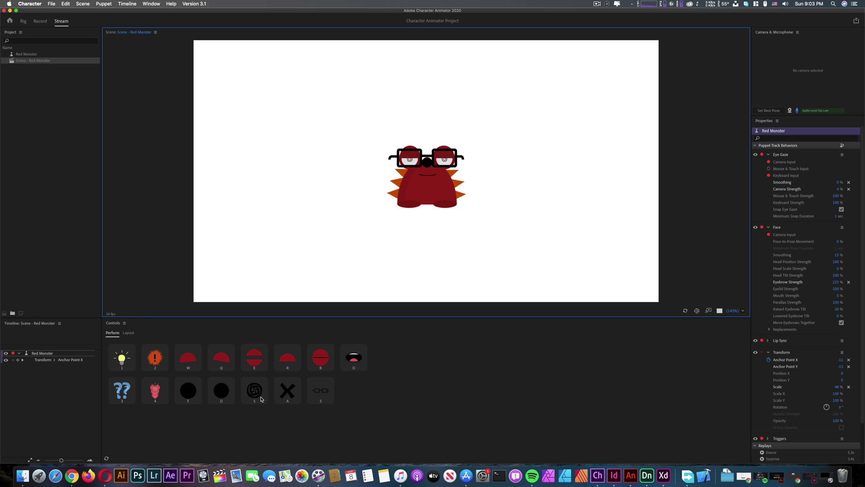
click(138, 398)
key(1)
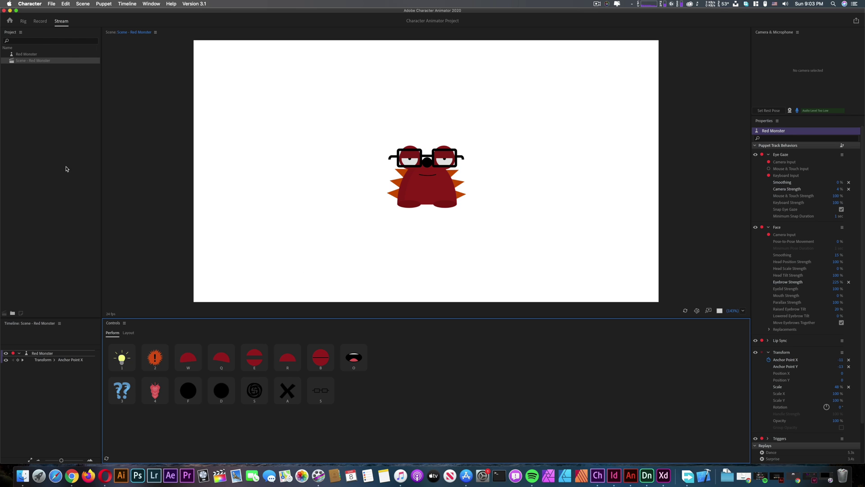
click(41, 21)
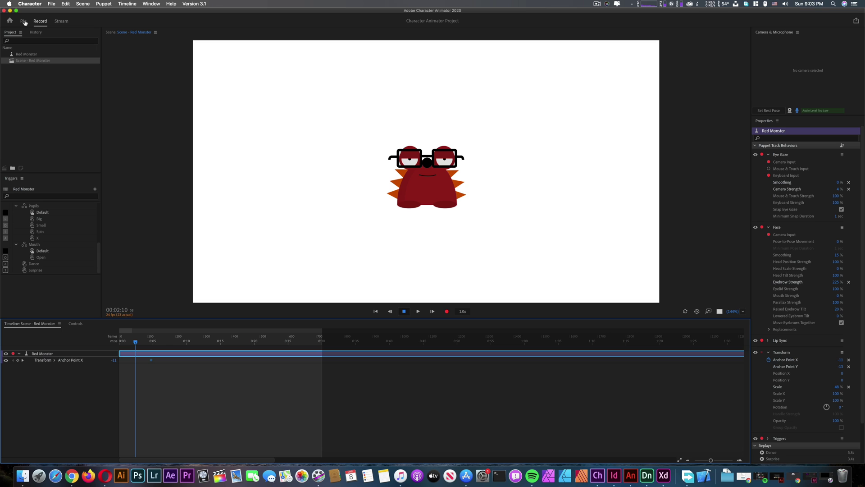
Step: Give the monster spiral Spin pupils in the Triggers panel
click(39, 220)
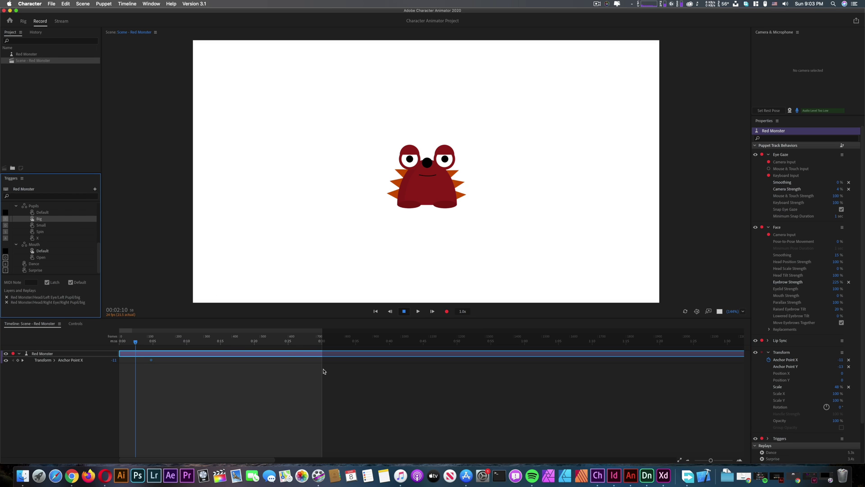
click(39, 232)
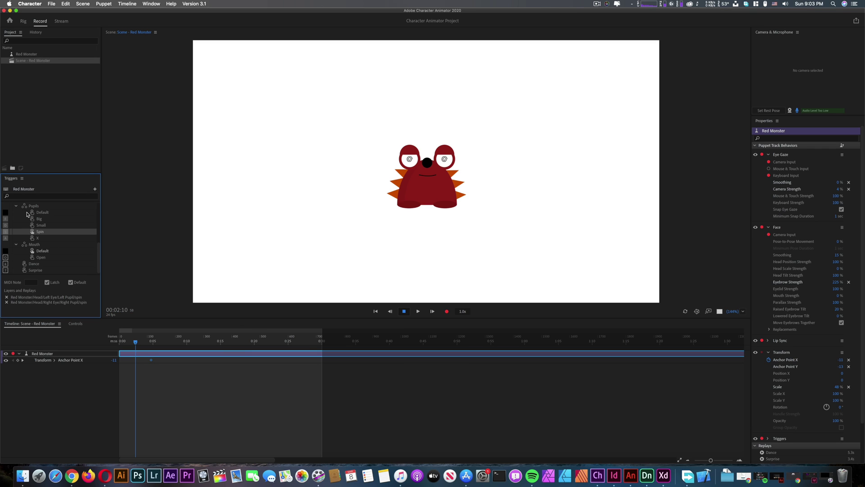
click(22, 178)
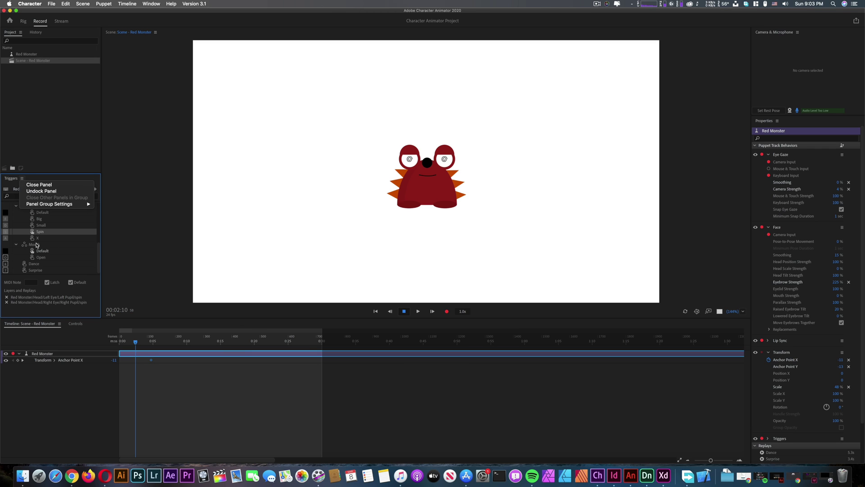
click(98, 246)
Step: Add the Dance trigger to the Controls panel, then play the scene and stop it
click(34, 263)
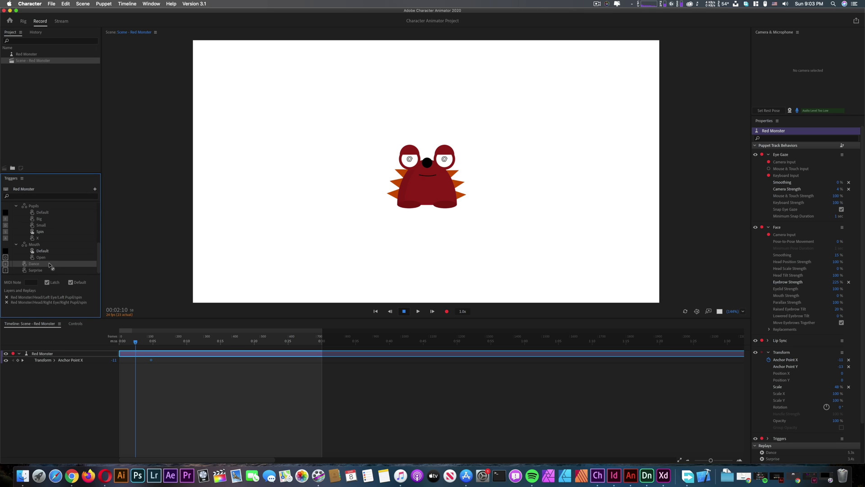
right_click(27, 266)
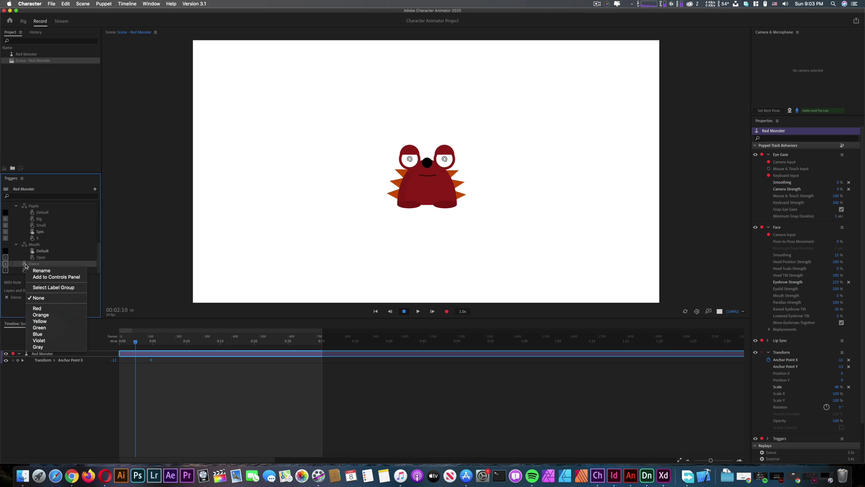
click(50, 277)
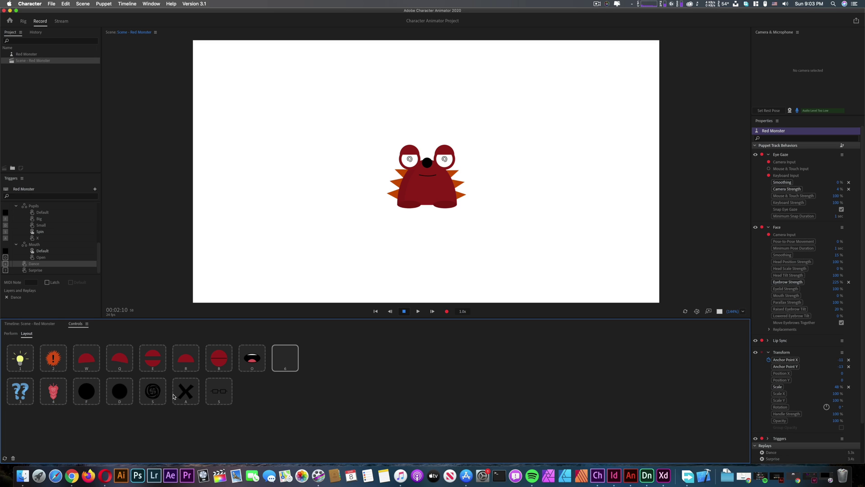
click(251, 368)
click(276, 366)
click(418, 311)
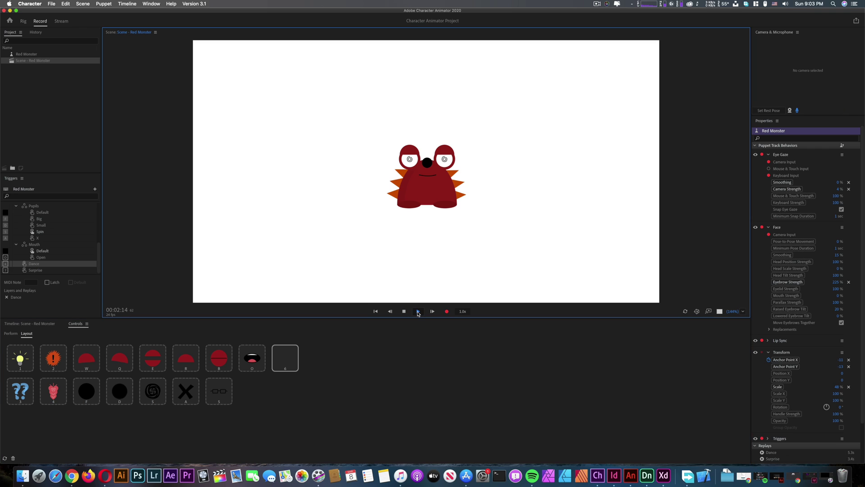
click(405, 312)
Step: Export the scene as a PNG Sequence and WAV into the Documents folder
click(53, 4)
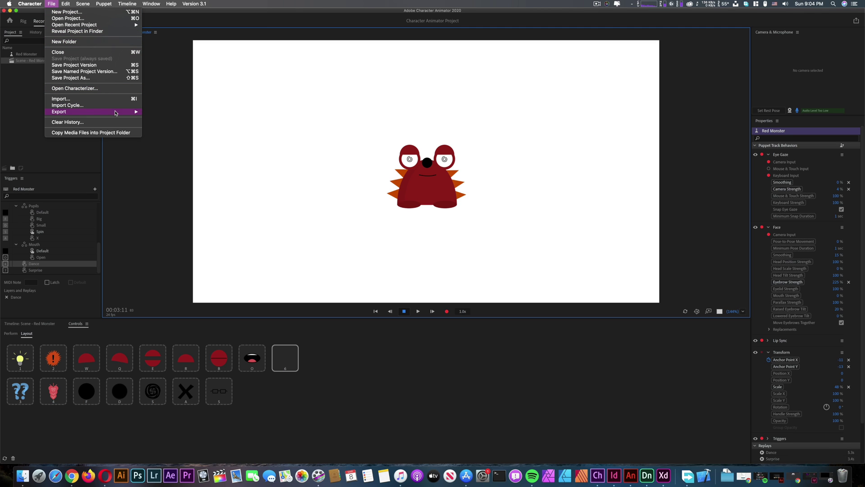
mouse_move(118, 113)
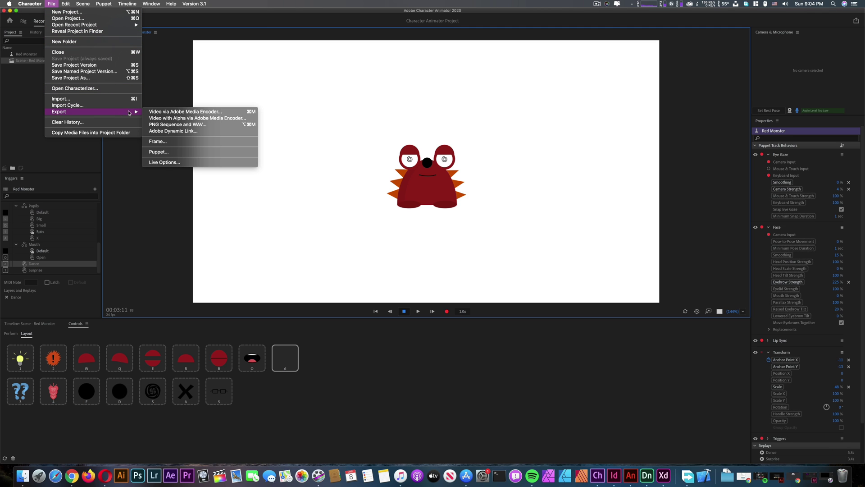
click(202, 128)
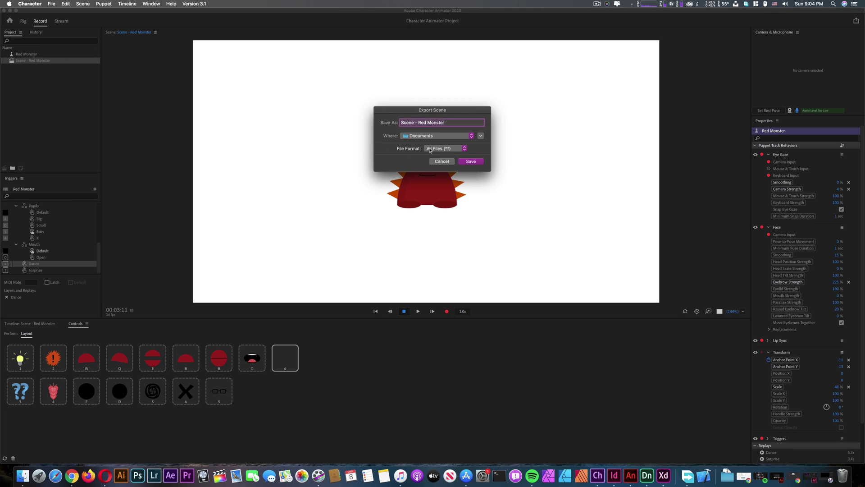
click(468, 161)
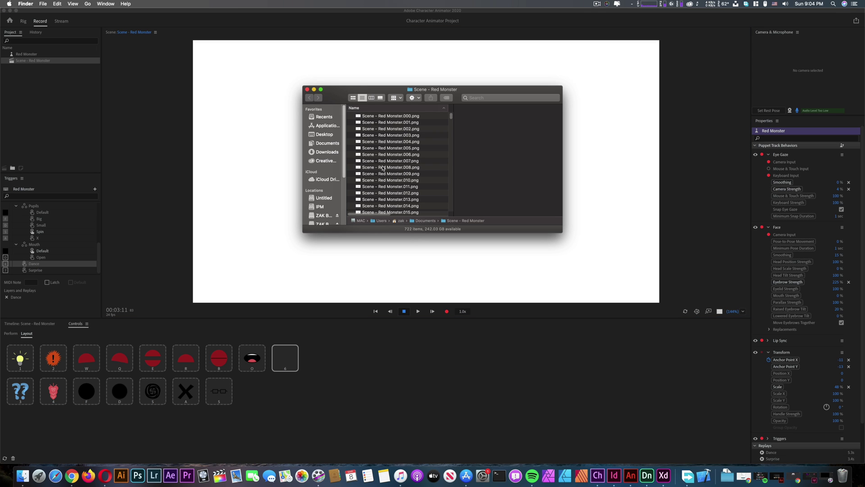
Step: Preview exported frames such as 431, 708 and 711 and the WAV, then close the folder
click(407, 117)
key(Down)
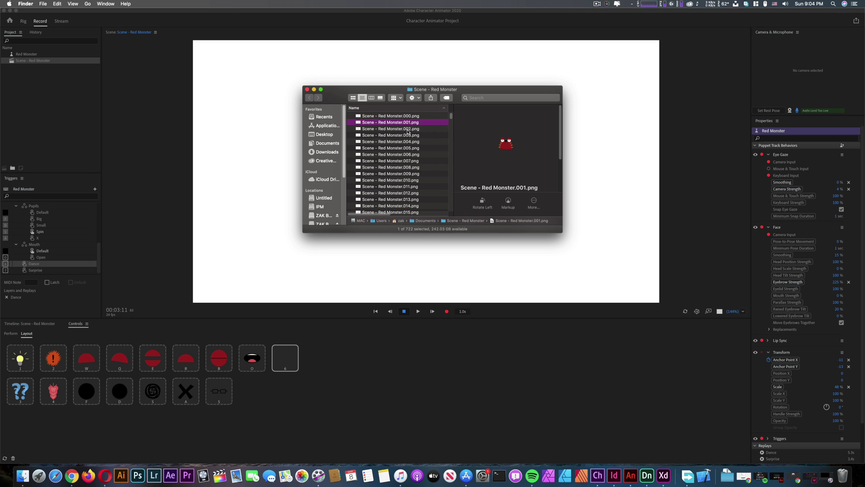
key(Down)
drag(451, 118, 451, 208)
click(426, 172)
click(422, 153)
click(399, 126)
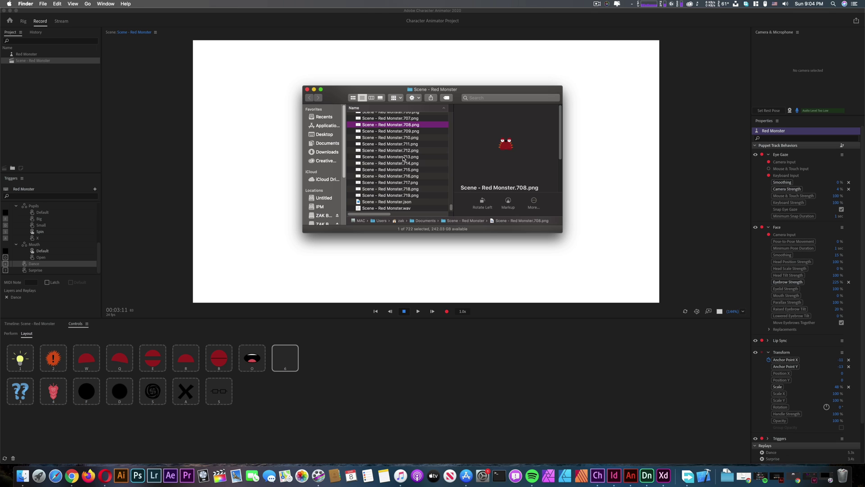
key(Down)
key(Down)
key(Down)
key(Down)
key(Down)
key(Down)
key(Down)
key(Down)
key(Down)
key(Down)
key(Down)
key(Down)
key(Down)
click(392, 144)
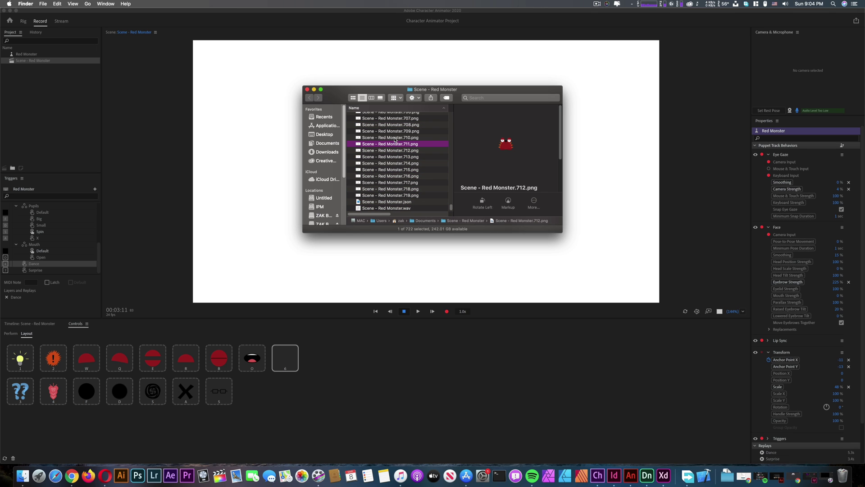
click(307, 90)
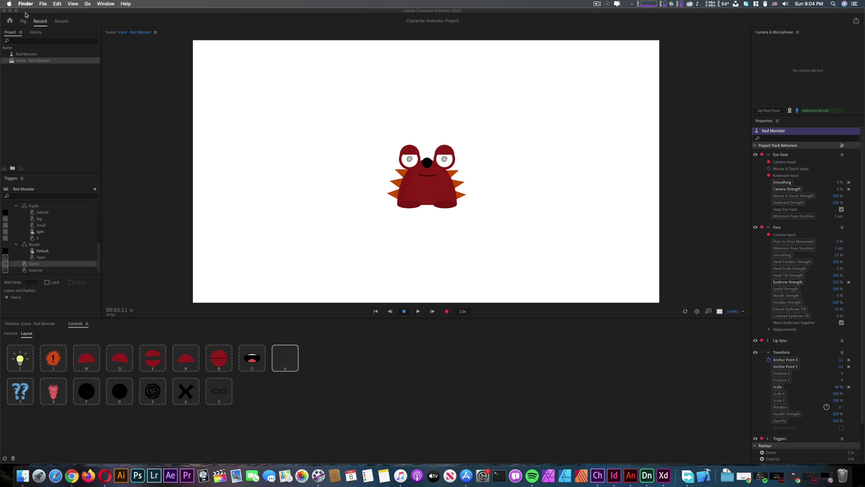
Step: Minimise Character Animator, launch InDesign, create a 1920 × 1080 document, and select the Type tool
click(10, 11)
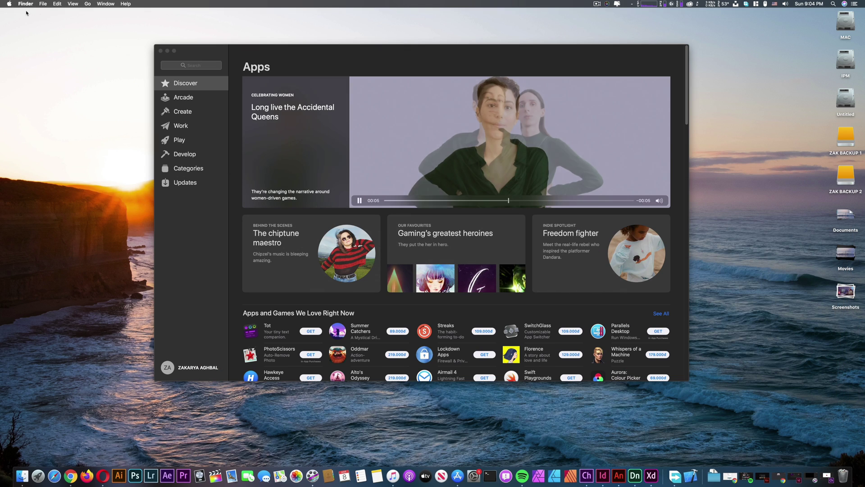
click(603, 476)
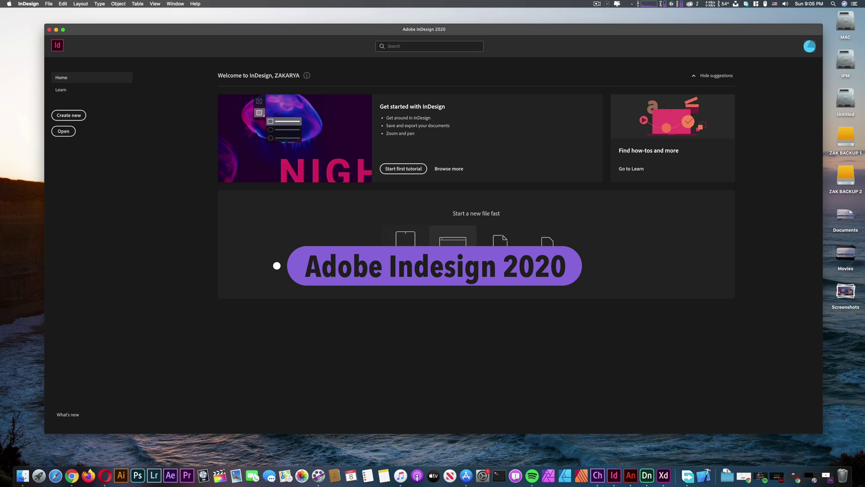
click(452, 230)
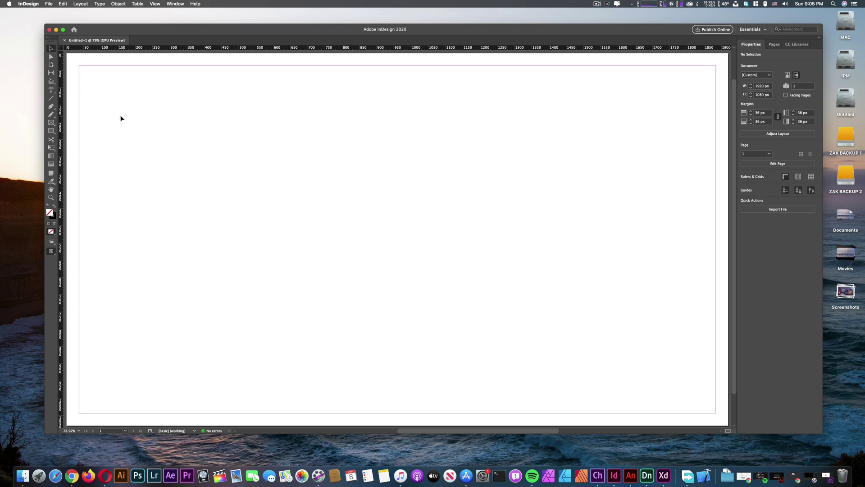
click(51, 90)
Step: Type 'This is test T' into a new text frame and set it to 72 pt
key(h)
click(51, 91)
drag(376, 148, 525, 236)
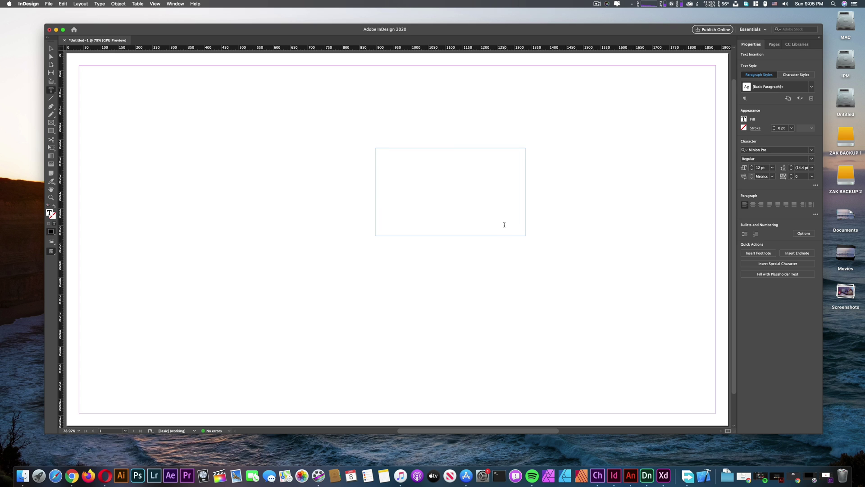
text(This is test Title)
drag(409, 152, 338, 154)
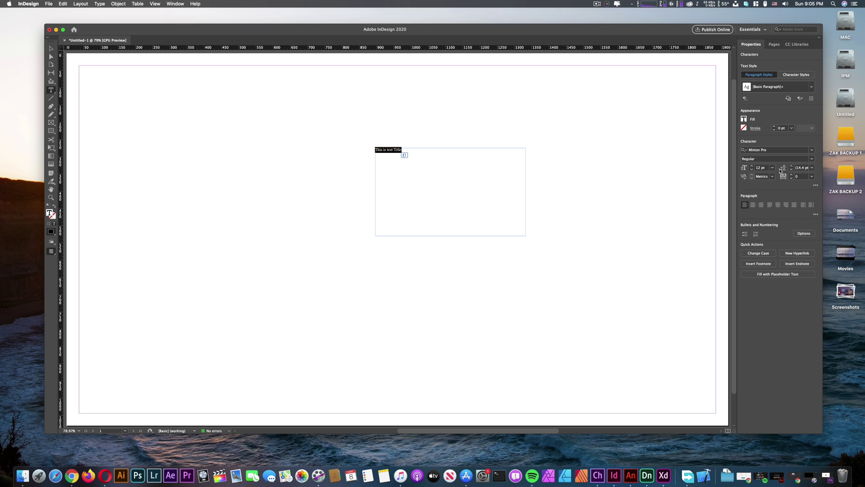
click(772, 167)
click(766, 272)
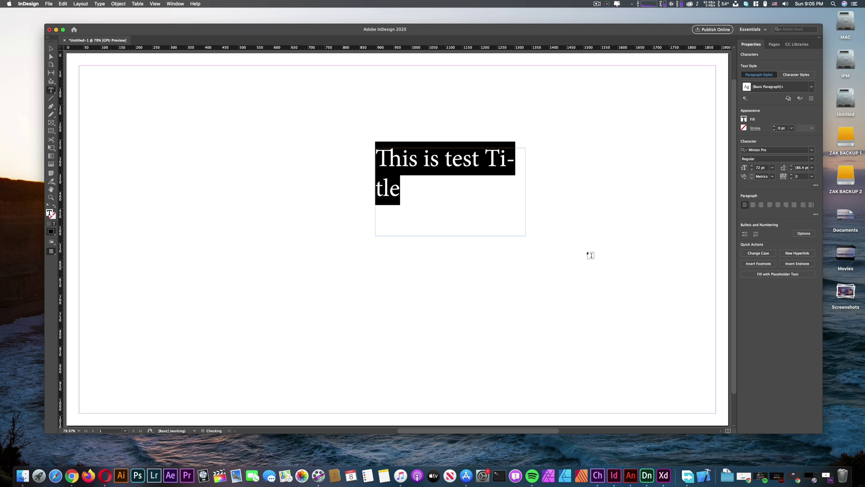
Step: Resize and move the title frame so the title sits on one line near the top centre
key(Escape)
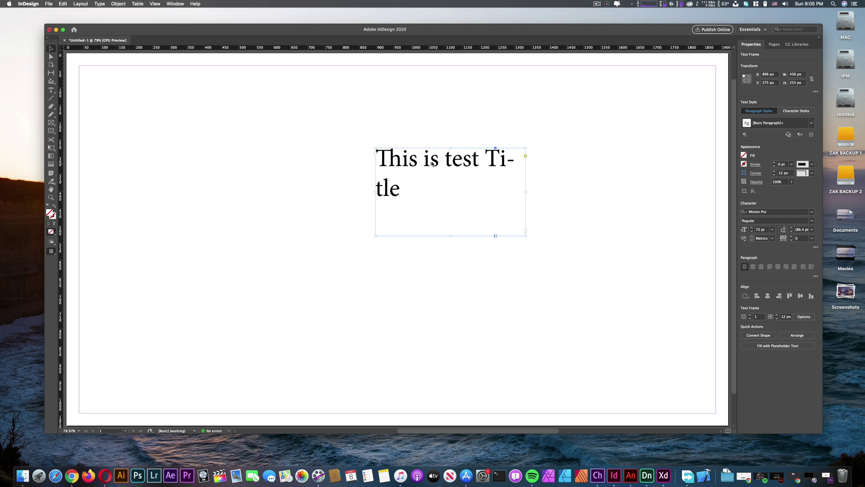
drag(431, 163, 263, 100)
drag(357, 128, 454, 127)
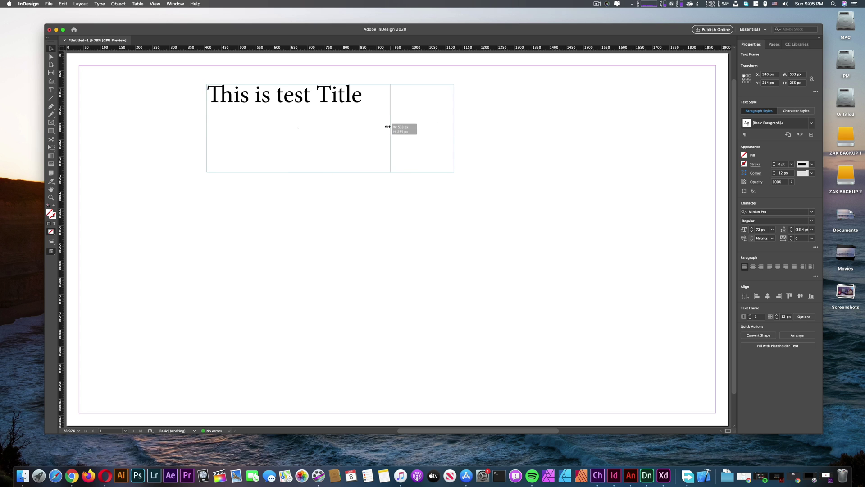
drag(387, 127, 377, 127)
drag(356, 97, 453, 107)
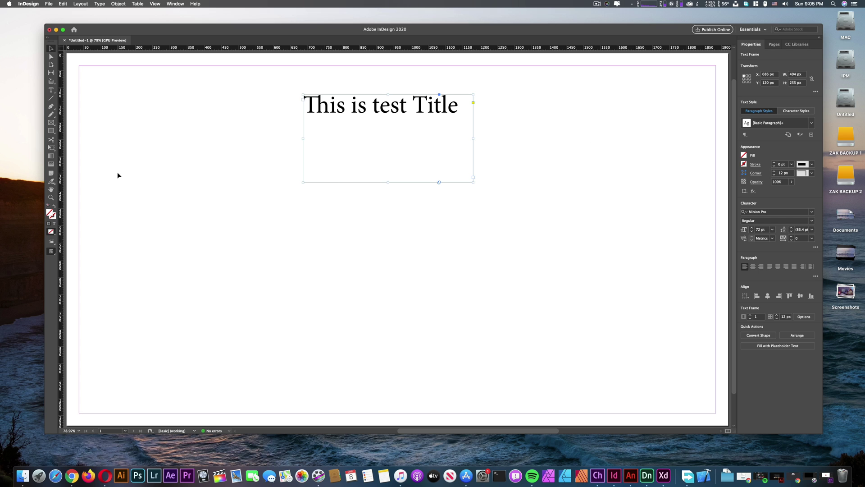
Step: Apply a light-to-dark gradient to the title frame and draw a large empty rectangle below it
key(g)
drag(256, 210, 540, 306)
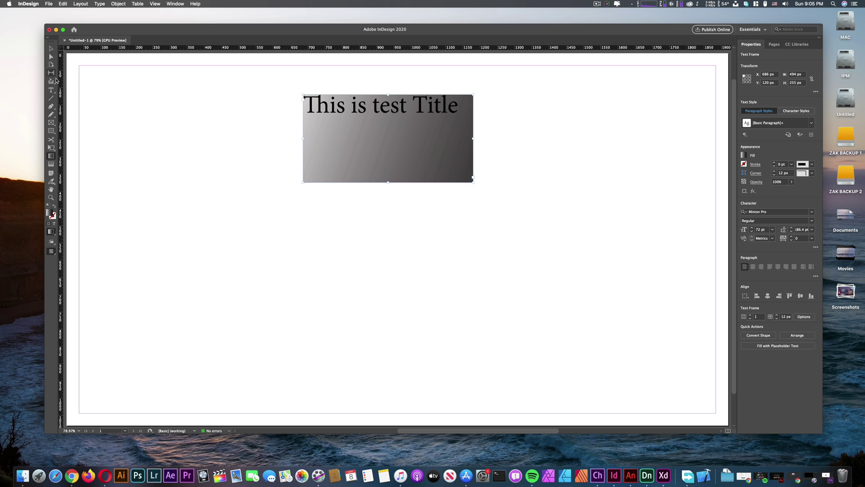
click(51, 132)
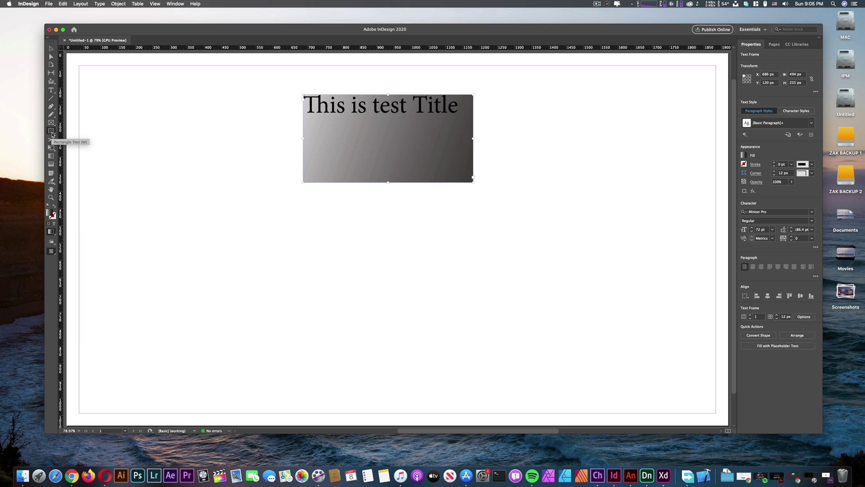
mouse_move(156, 207)
mouse_down()
mouse_move(576, 295)
mouse_move(641, 341)
mouse_up()
Step: Fill the title frame with purple and shrink its height to fit the title
click(51, 48)
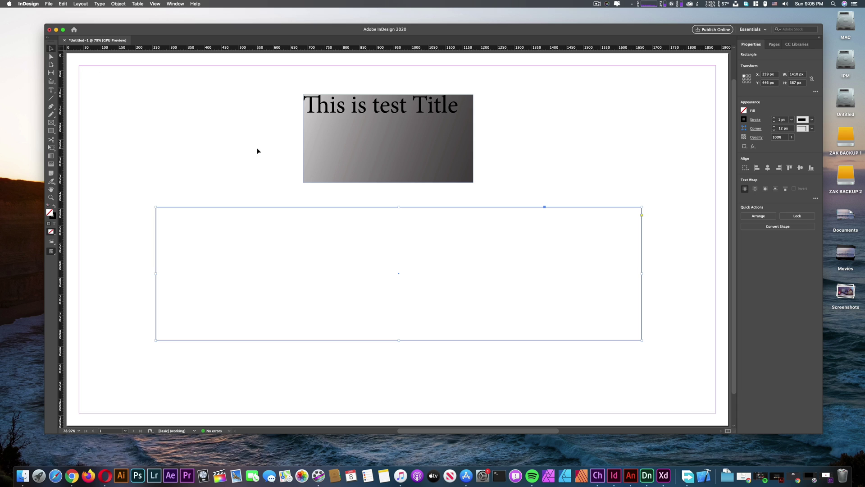
click(381, 159)
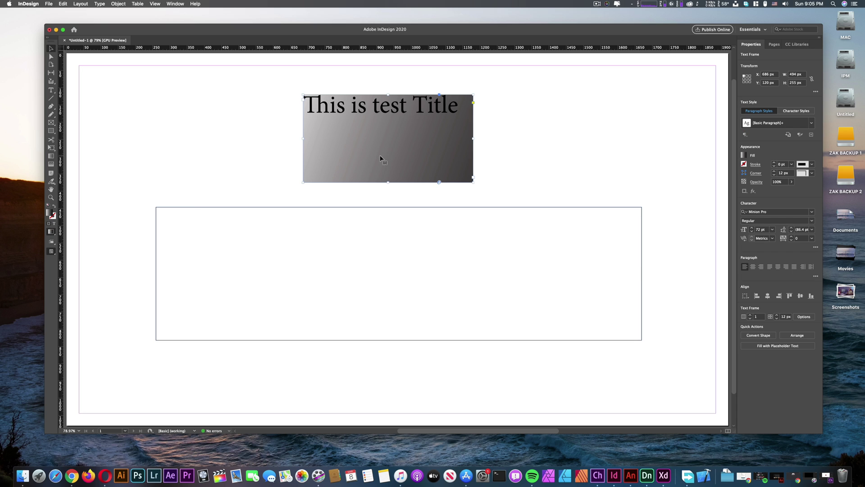
double_click(52, 215)
drag(379, 247, 418, 257)
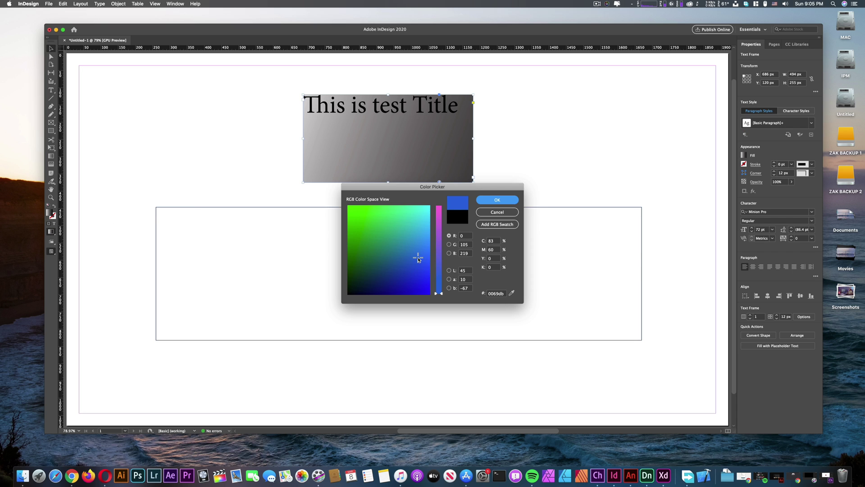
click(440, 237)
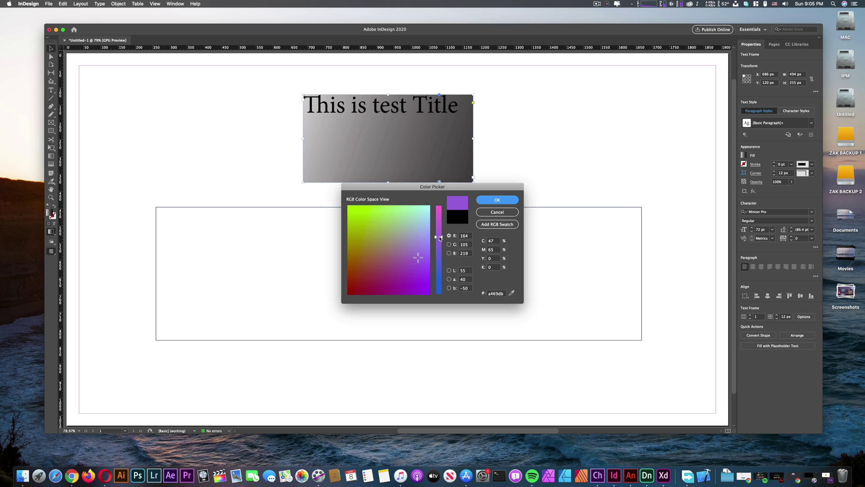
click(504, 200)
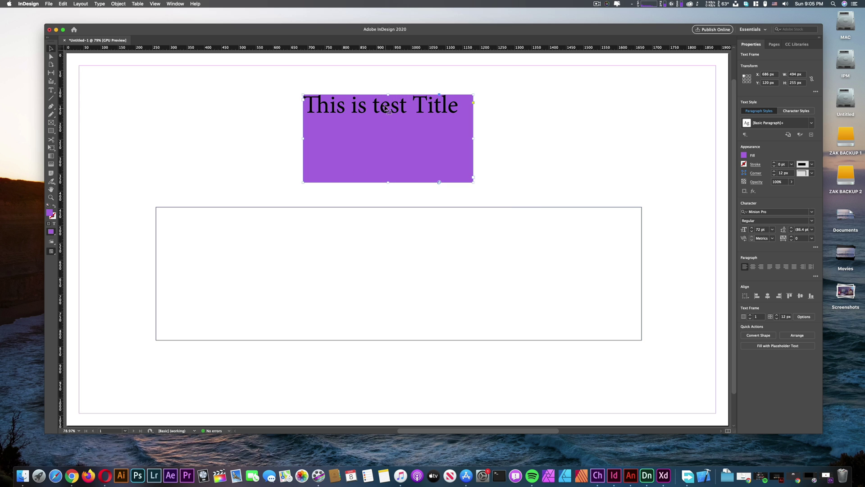
drag(389, 111, 398, 126)
drag(396, 199, 394, 142)
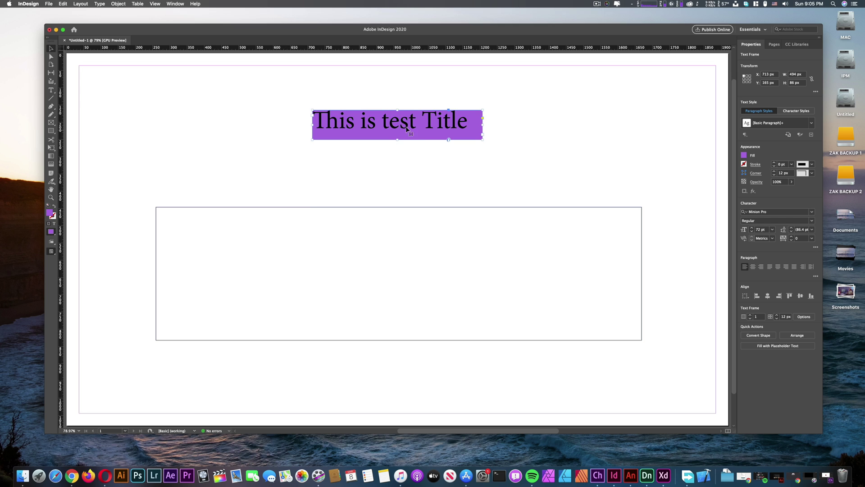
click(350, 172)
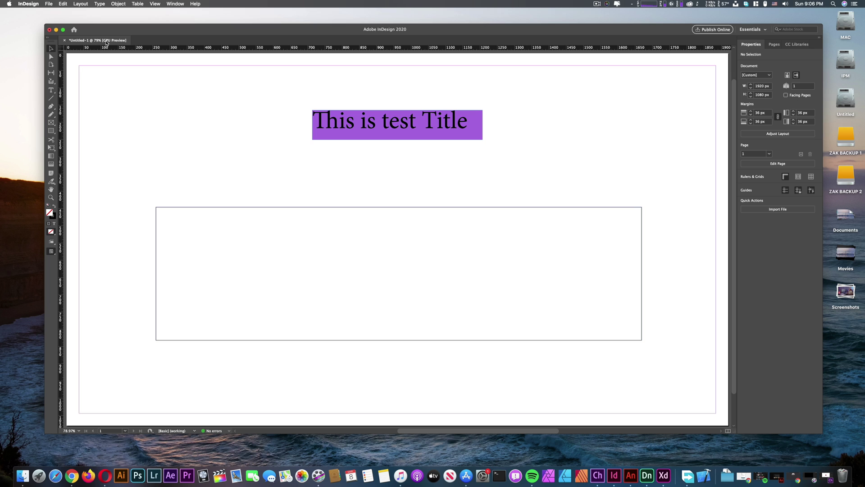
click(23, 3)
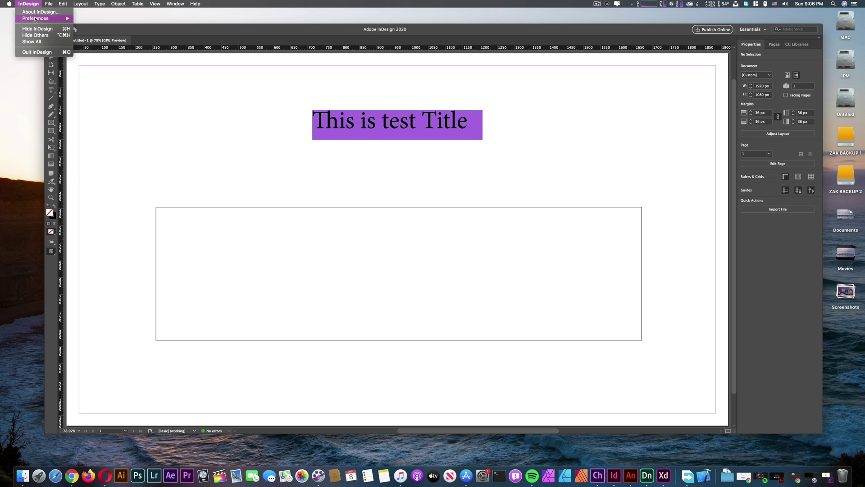
mouse_move(37, 20)
click(90, 18)
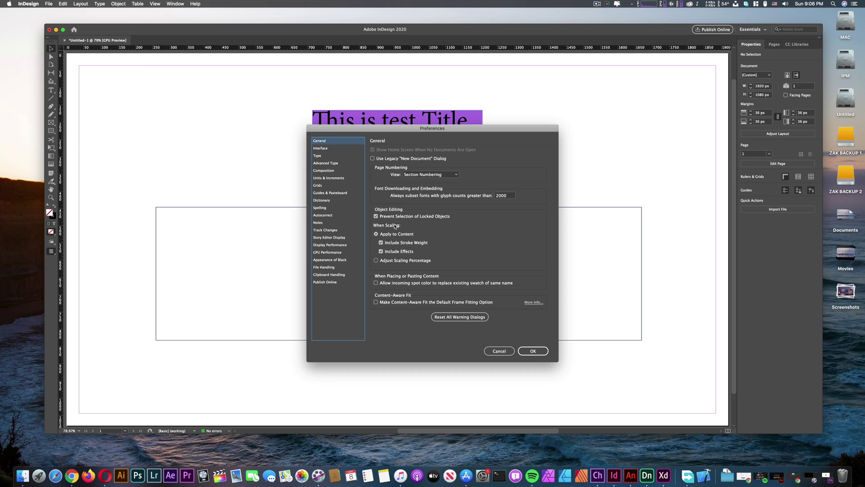
click(337, 252)
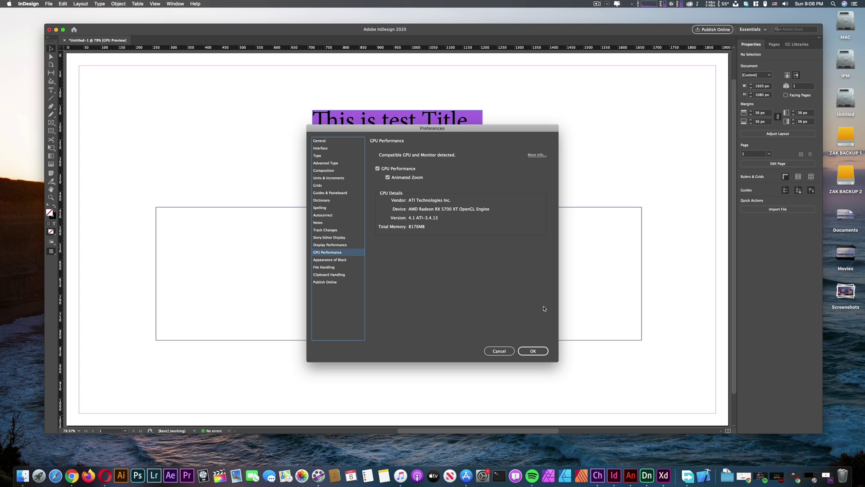
click(535, 350)
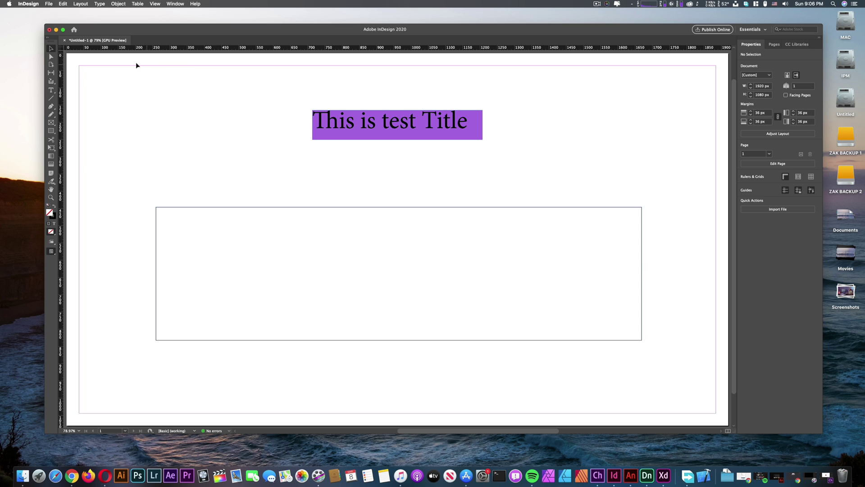
Step: Minimise InDesign, launch Animate, and open the Bacon Egg Pig Riders sample
click(56, 30)
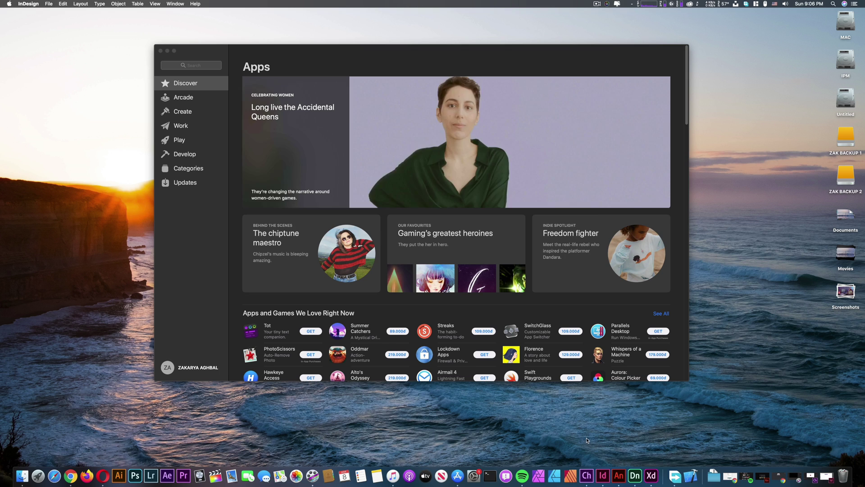
click(619, 476)
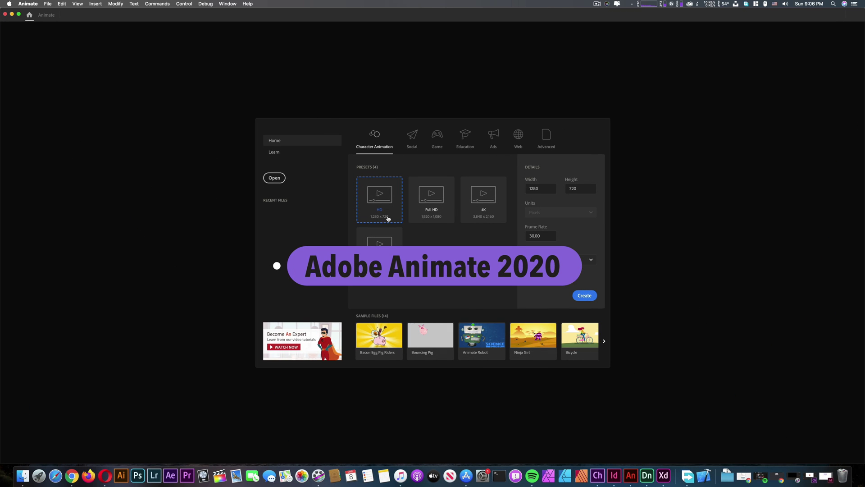
click(390, 330)
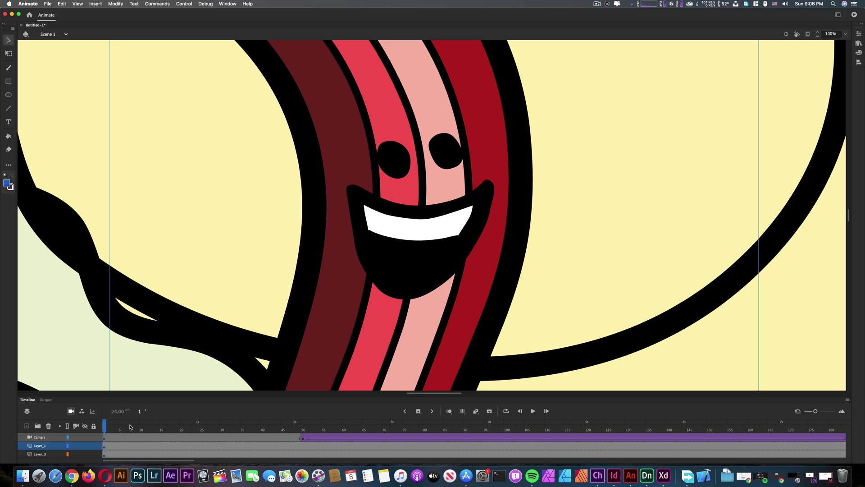
drag(107, 426, 416, 427)
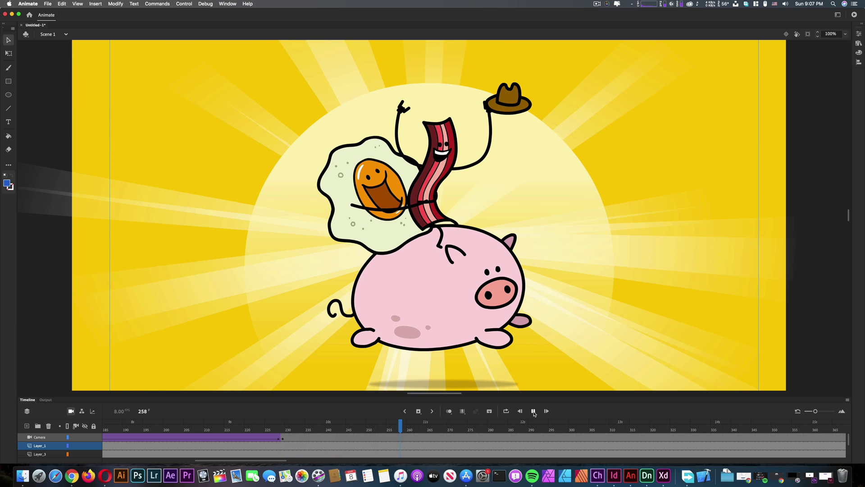
drag(409, 427, 133, 425)
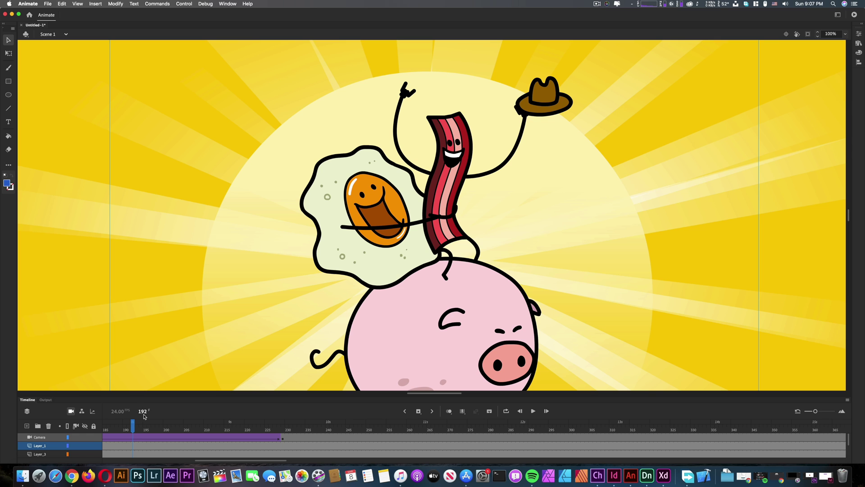
drag(133, 426, 3, 418)
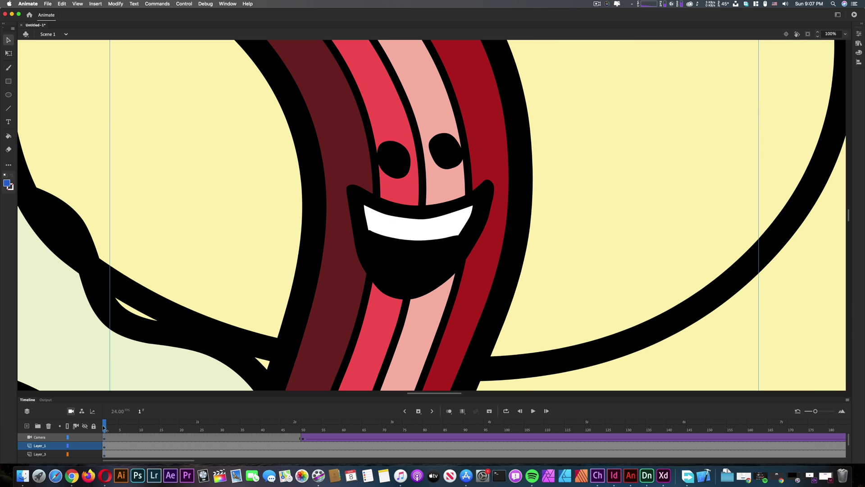
drag(104, 428, 486, 440)
Step: Open the Export Movie dialog from the File menu, then cancel it
click(48, 3)
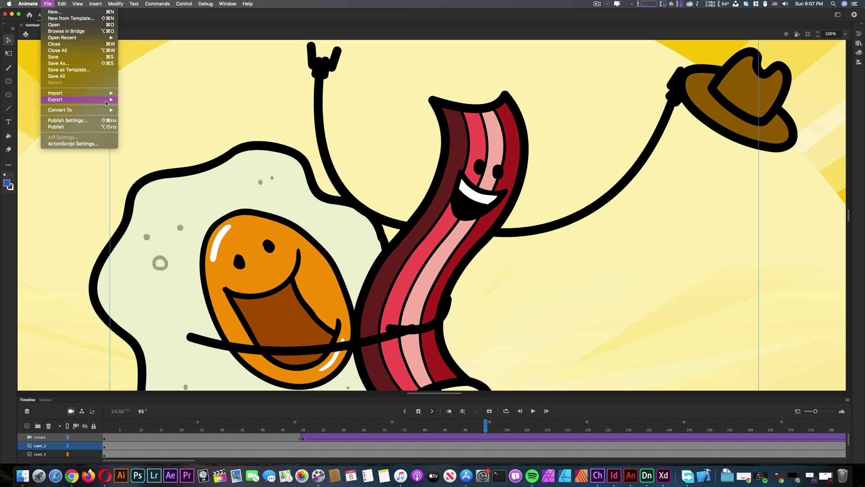
mouse_move(106, 102)
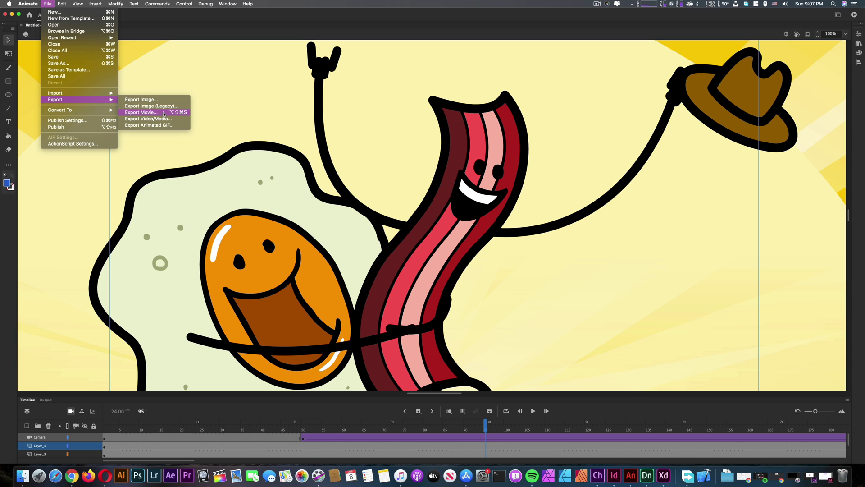
click(164, 113)
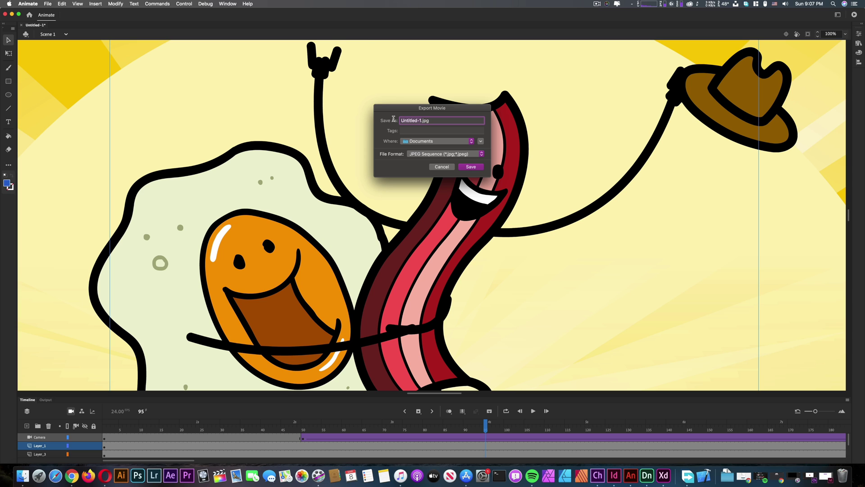
click(442, 168)
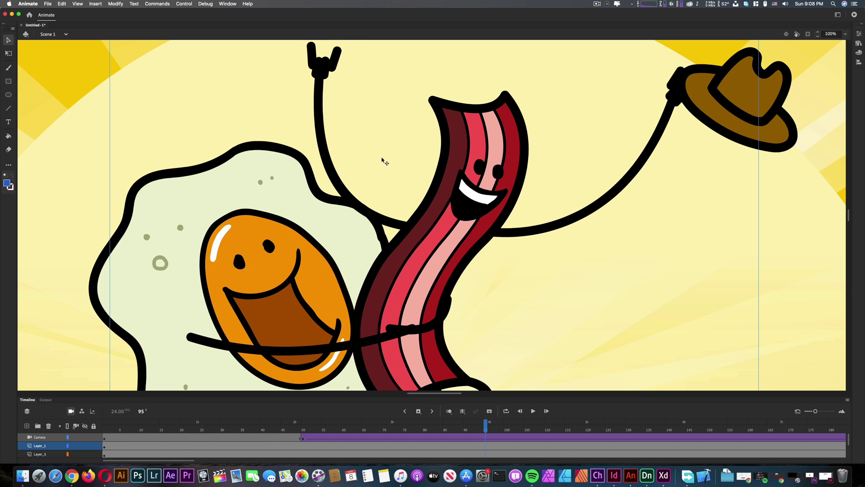
Step: Export the animation as an SWF Movie into Documents and play it in Test Movie
click(48, 4)
mouse_move(107, 100)
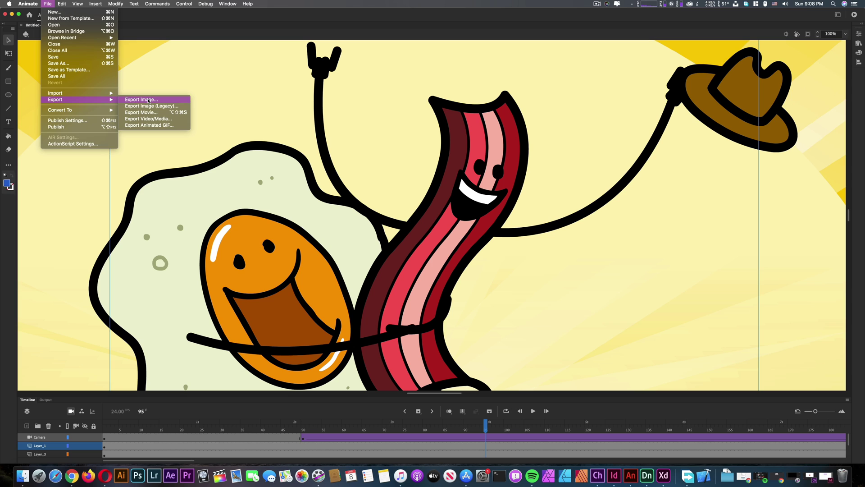
click(171, 113)
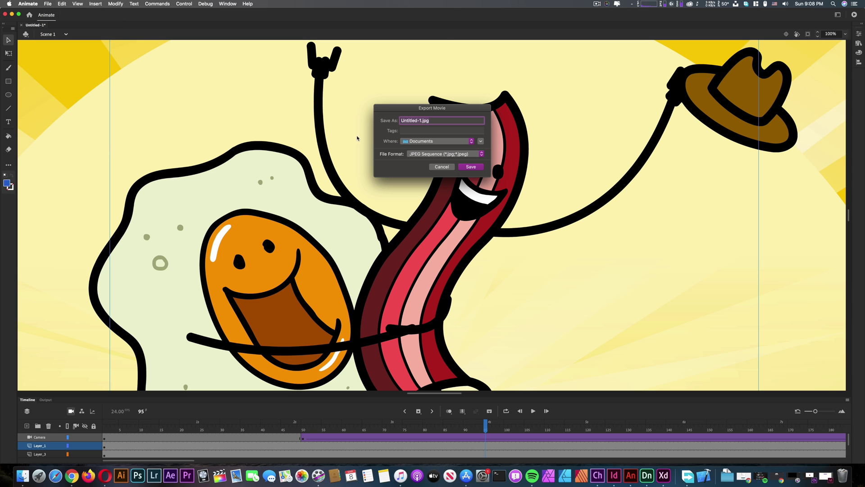
click(449, 154)
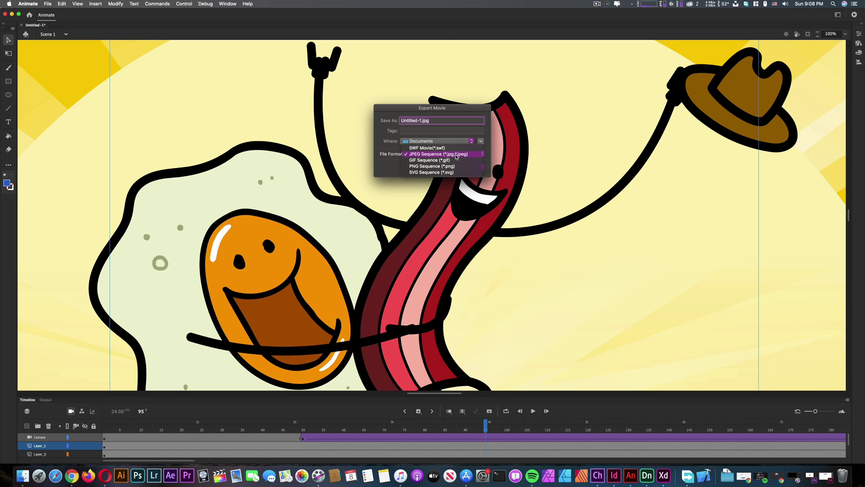
click(471, 156)
click(451, 155)
click(450, 148)
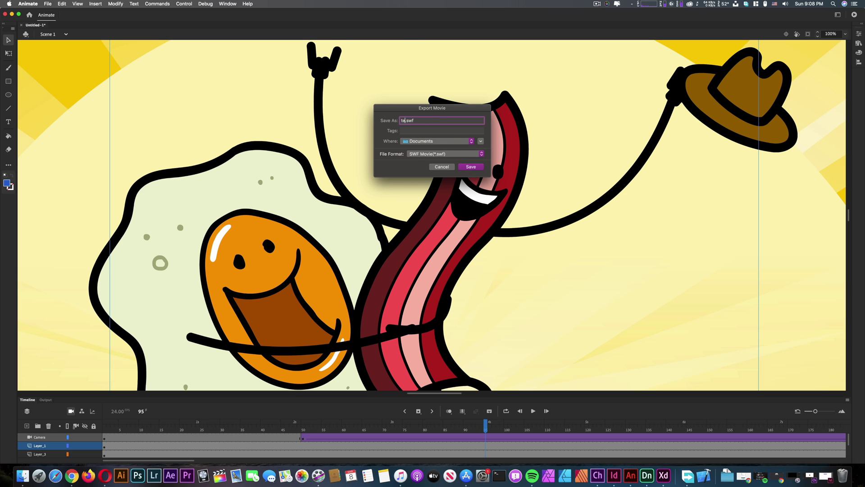
click(471, 167)
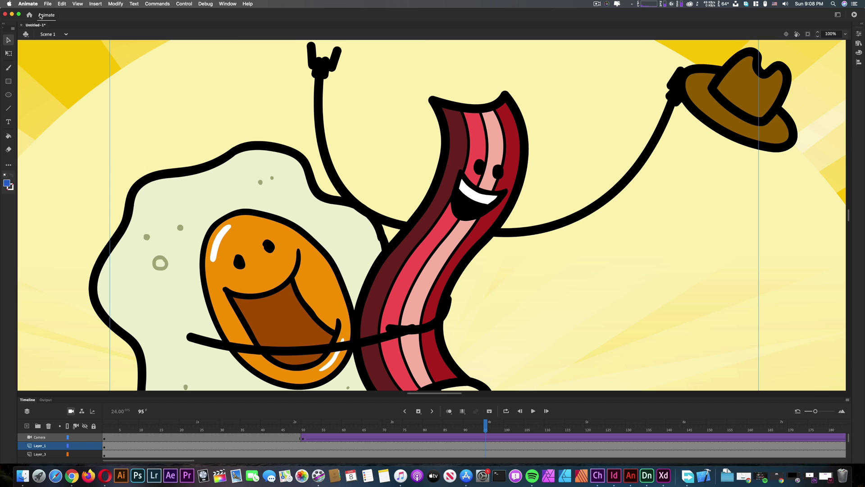
click(855, 15)
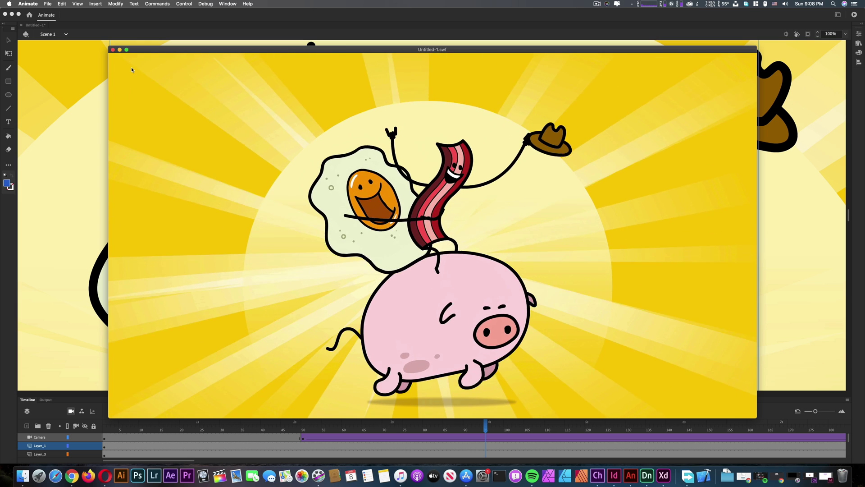
Step: Close the Untitled-1.swf test window and minimise Animate
click(113, 50)
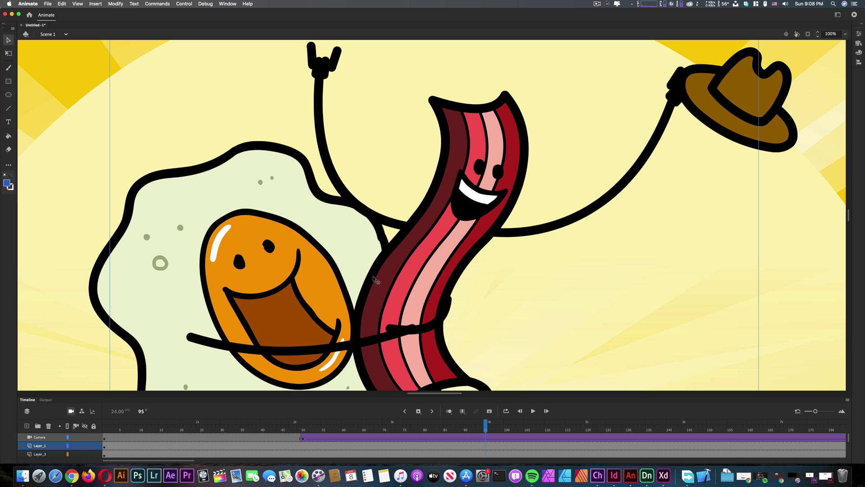
click(13, 15)
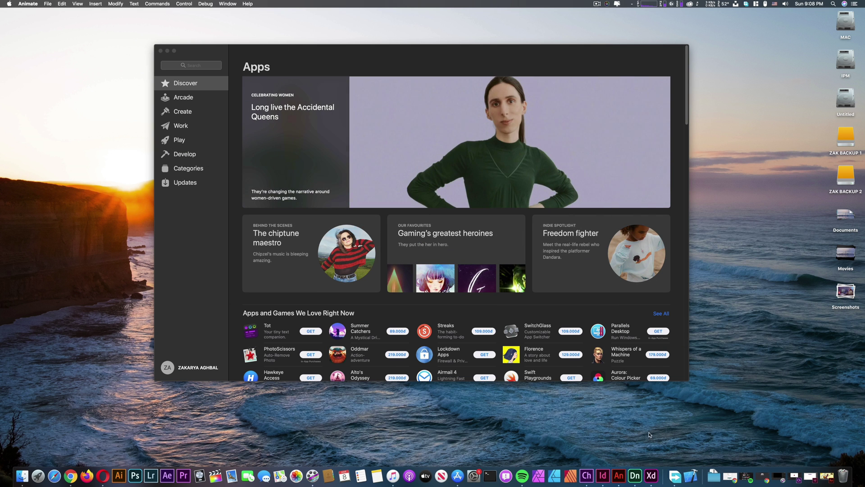
Step: Launch Adobe Dimension and open the recent Untitled.dn scene
click(635, 475)
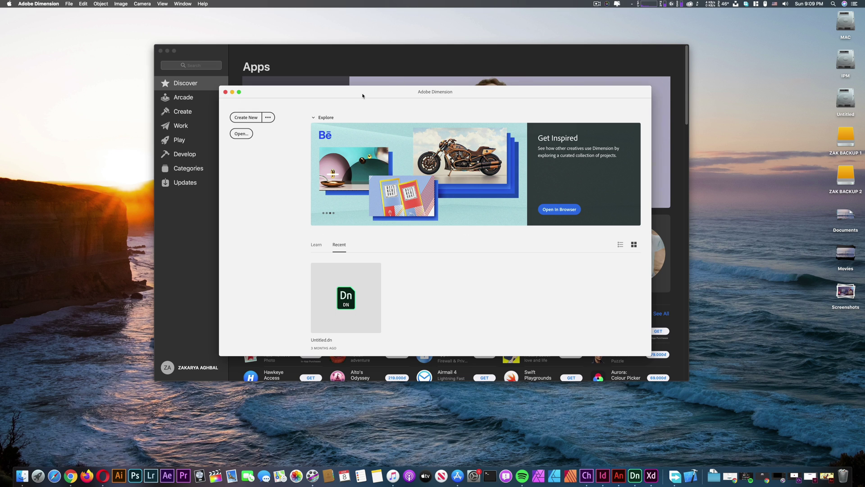
drag(363, 95, 369, 85)
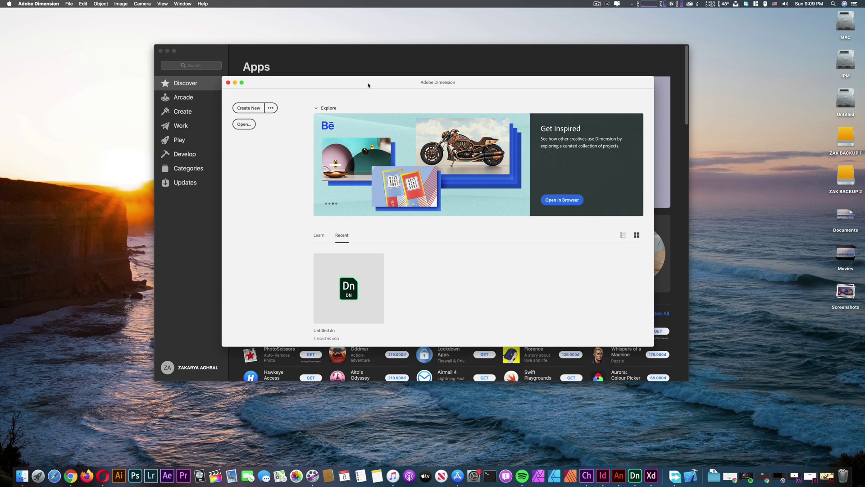
click(364, 292)
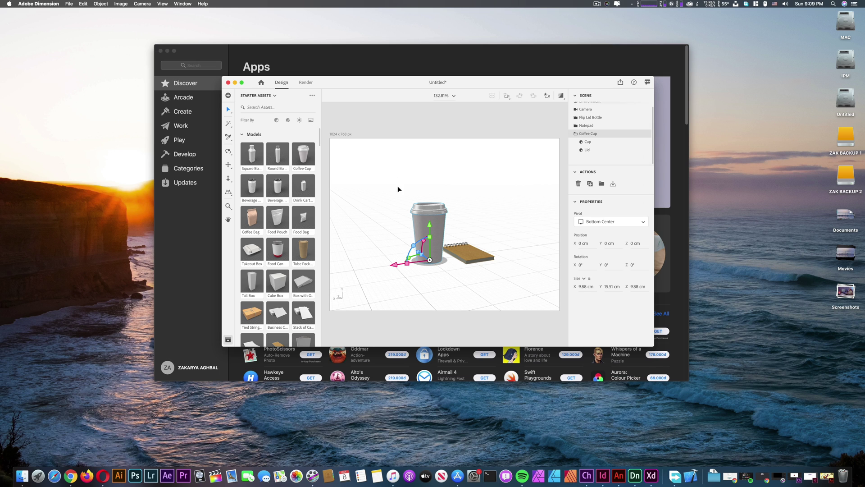
Step: Check the camera and environment settings, then maximize the Dimension window to full screen
click(580, 109)
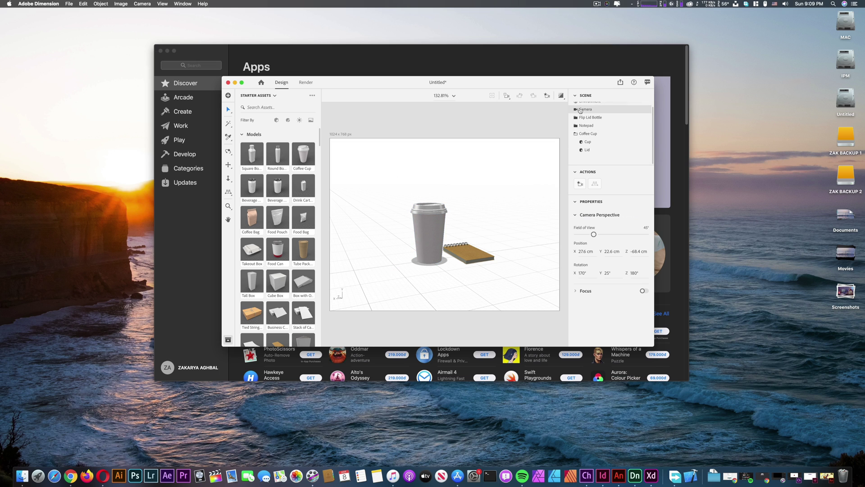
click(470, 202)
key(ctrl+Up)
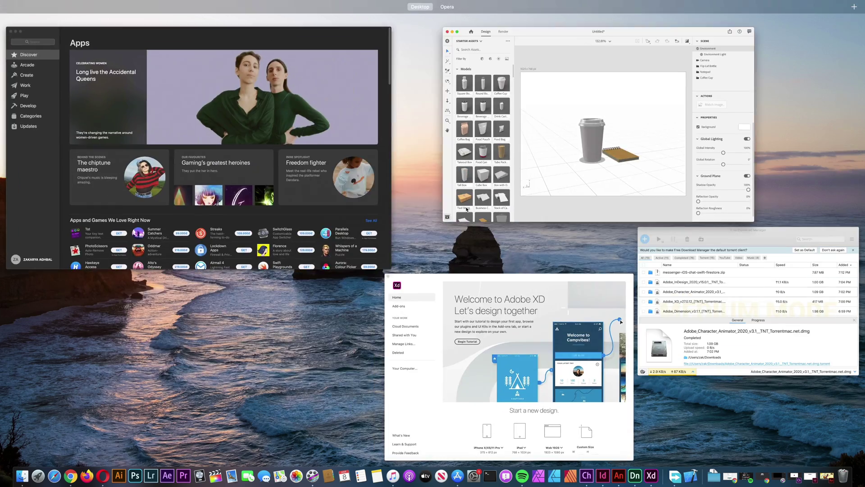
key(ctrl+Up)
key(ctrl+Up)
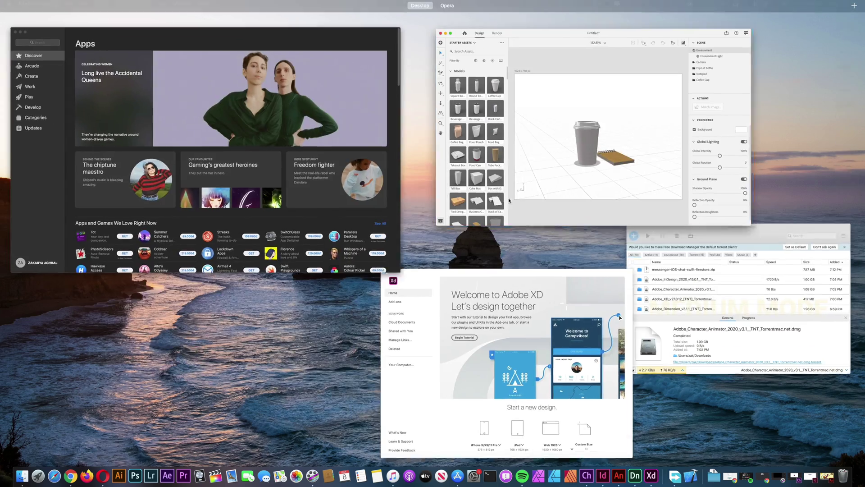
click(510, 201)
drag(508, 201, 482, 197)
click(242, 83)
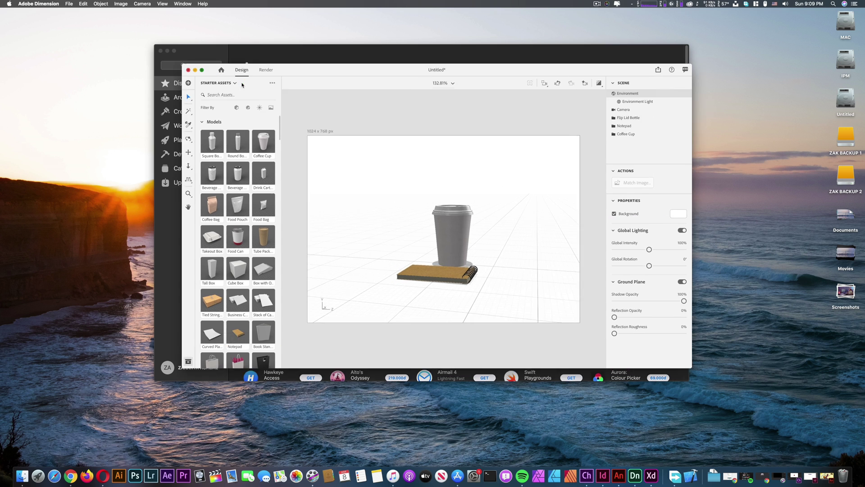
Step: Add a Square Bottle from Starter Assets to the left of the coffee cup
drag(488, 244, 514, 310)
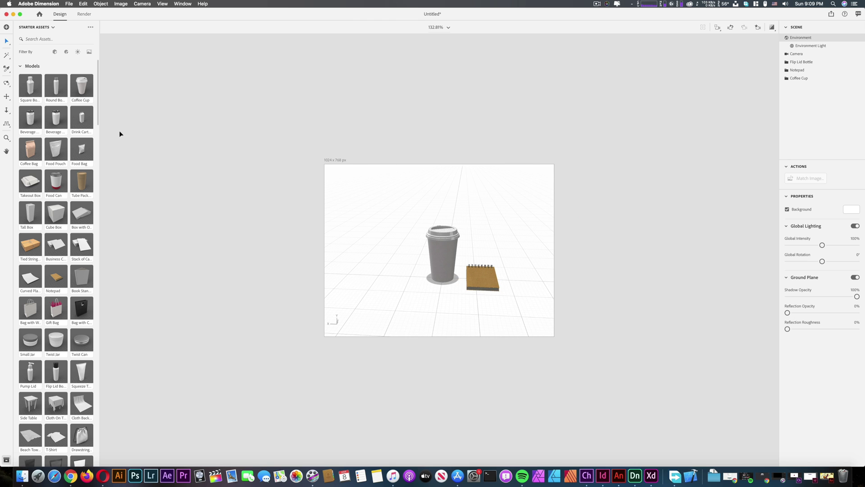
drag(29, 86, 397, 247)
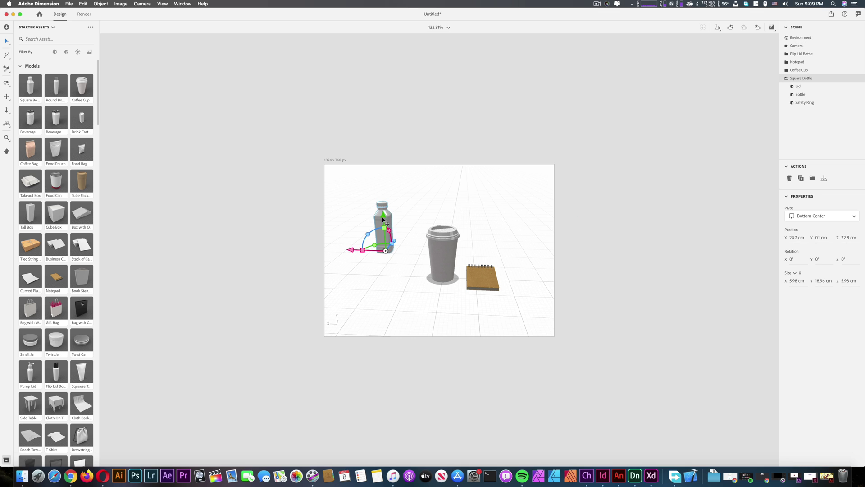
mouse_move(383, 216)
mouse_down()
mouse_move(385, 252)
mouse_move(379, 217)
mouse_up()
Step: Add a Gift Bag model and place it behind the coffee cup
scroll(94, 157, down, 10)
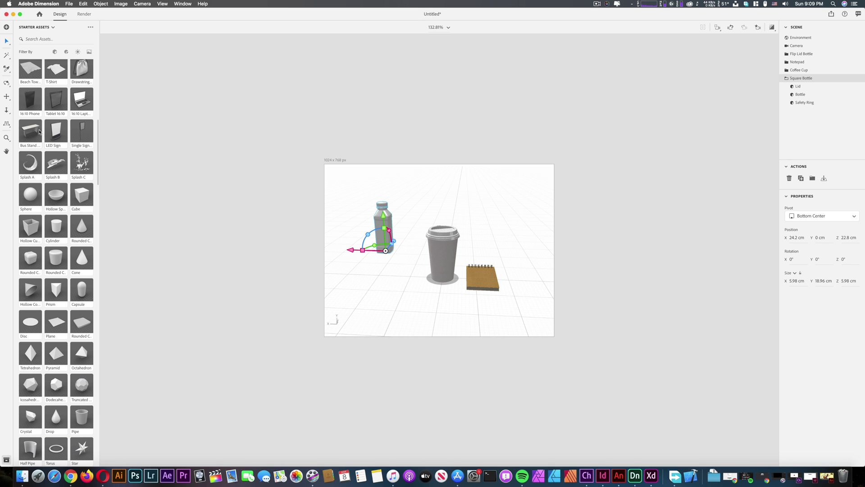
drag(98, 176, 89, 109)
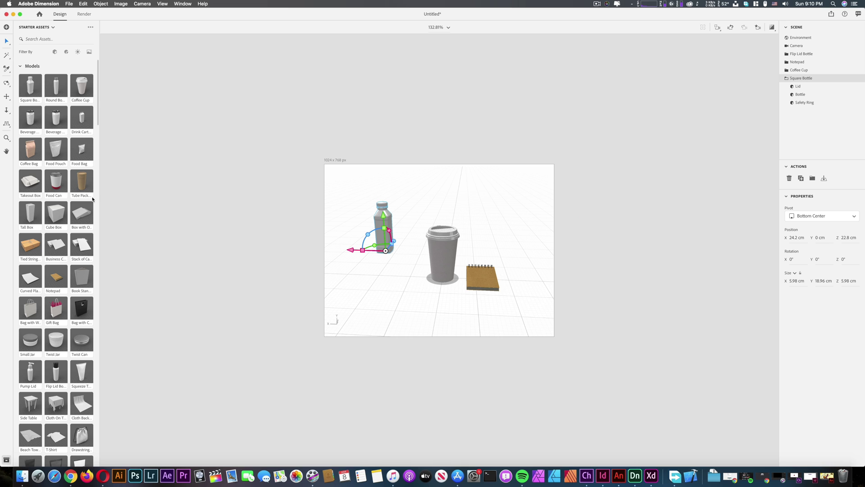
drag(58, 310, 396, 285)
mouse_move(64, 297)
mouse_down()
mouse_move(351, 247)
mouse_move(431, 247)
mouse_move(401, 222)
mouse_move(78, 271)
mouse_move(56, 307)
mouse_up()
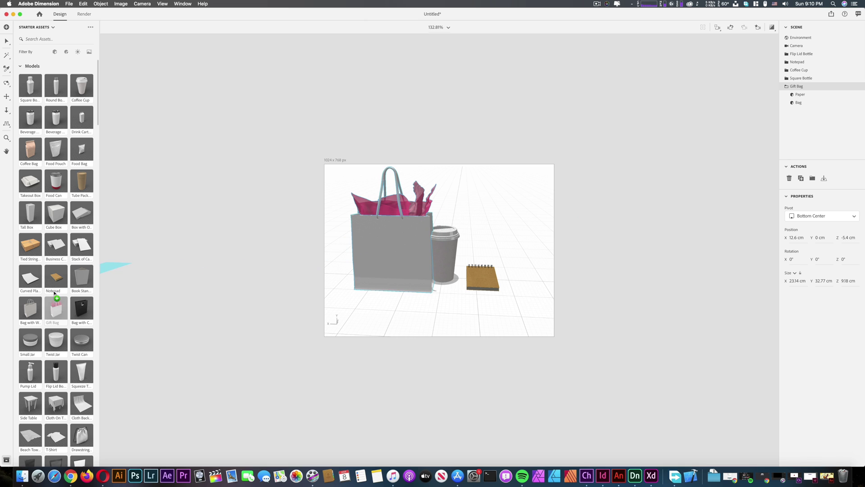
drag(376, 252, 482, 215)
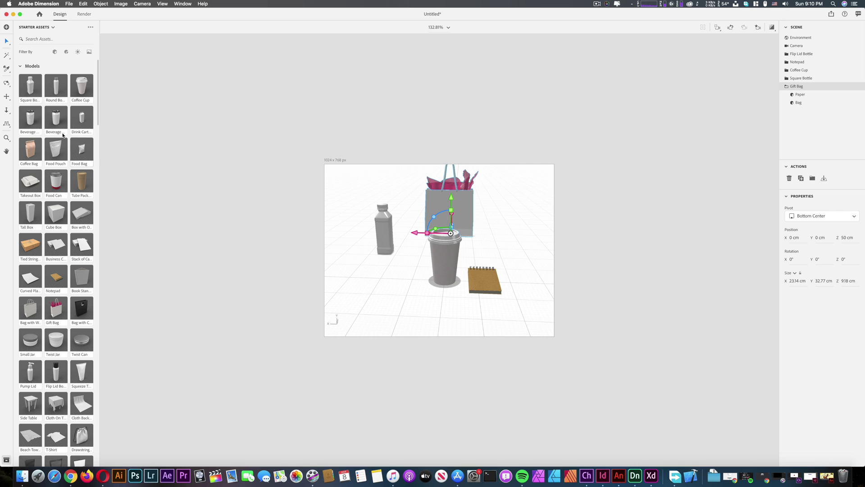
Step: Switch to the Sampler tool and browse the Adobe Standard Materials in Starter Assets
click(7, 56)
click(7, 69)
scroll(79, 105, down, 20)
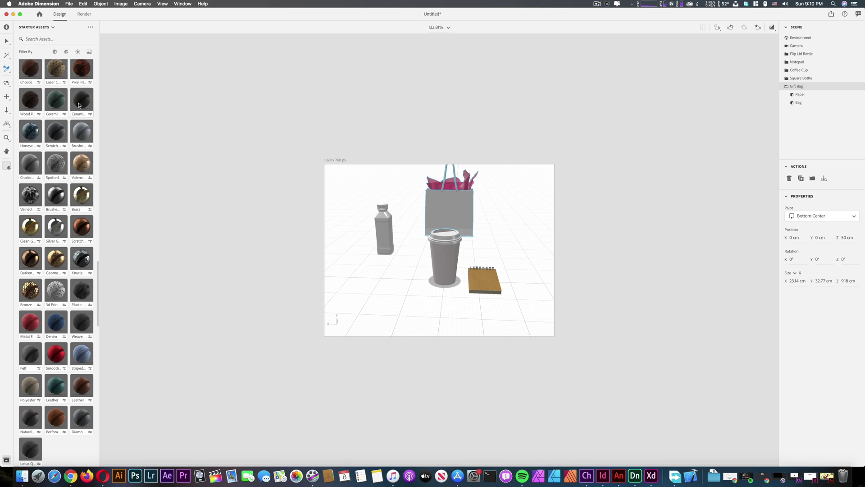
scroll(78, 105, up, 20)
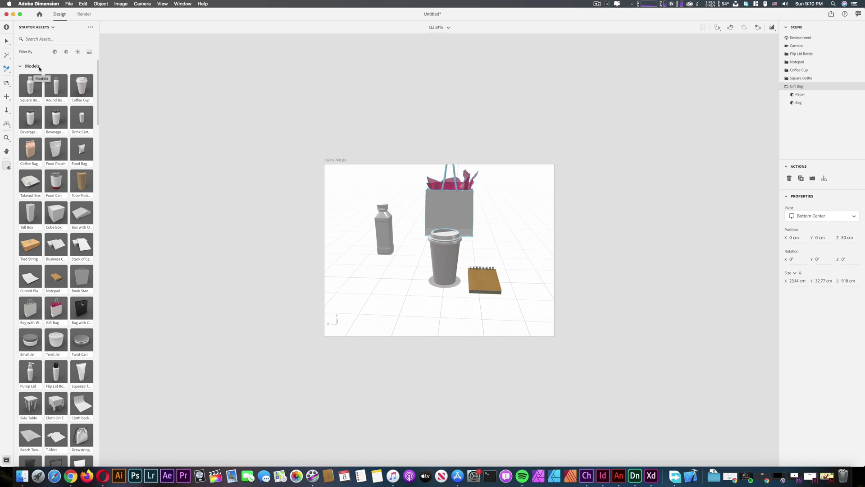
scroll(39, 79, down, 20)
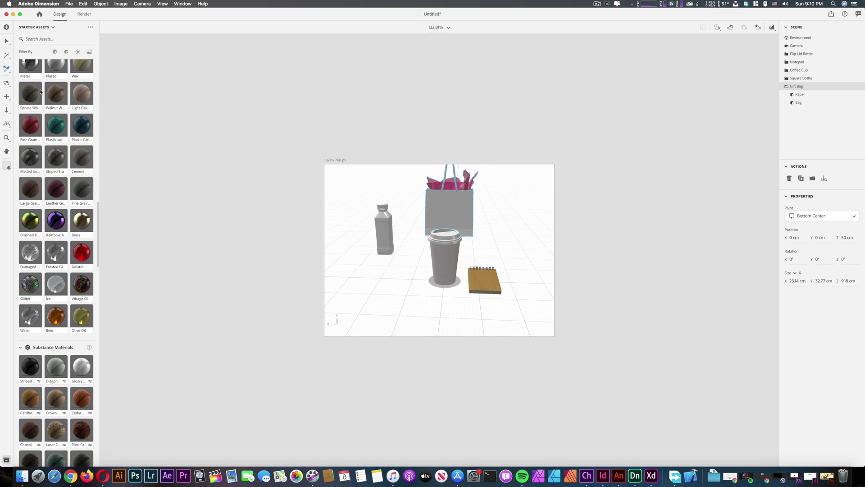
scroll(40, 92, down, 3)
scroll(39, 93, up, 10)
scroll(39, 94, down, 10)
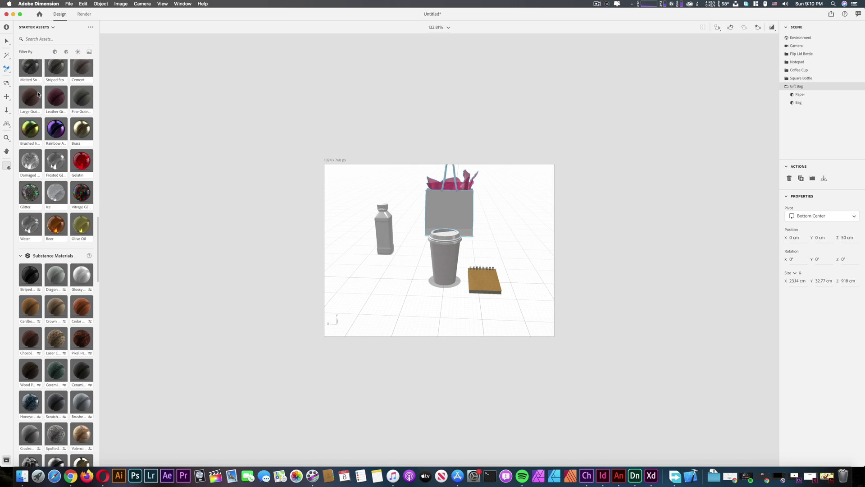
scroll(39, 94, down, 5)
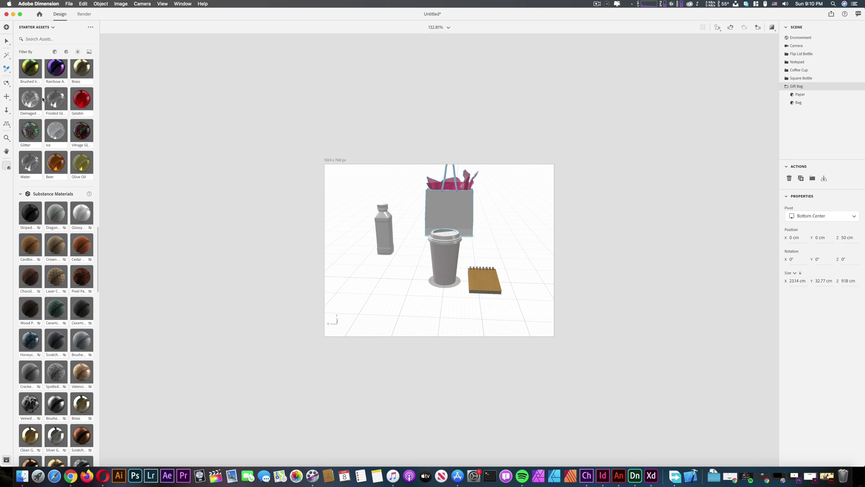
scroll(62, 107, up, 15)
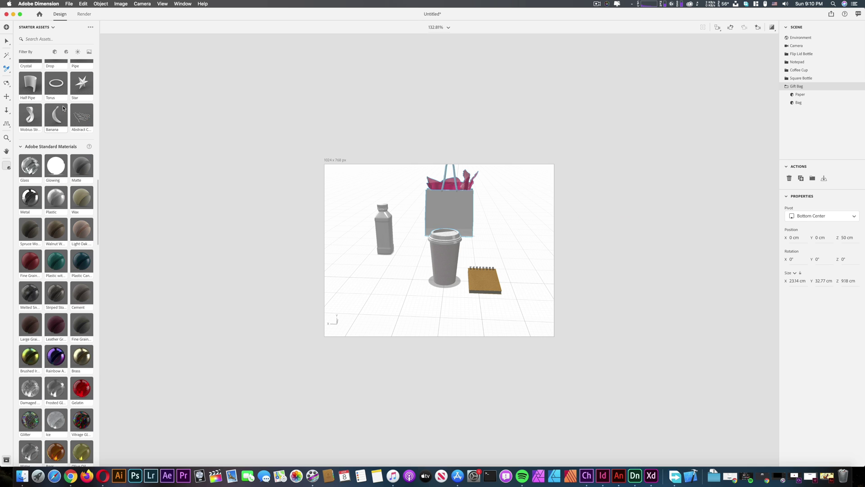
scroll(63, 108, down, 3)
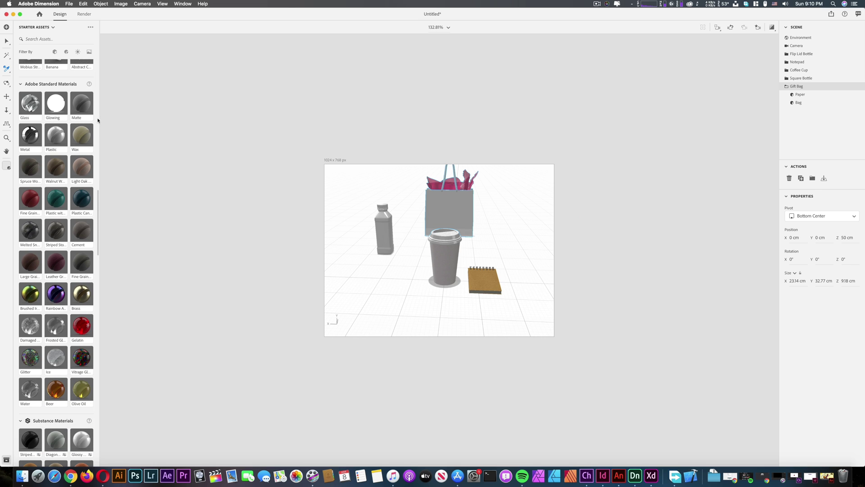
Step: Apply Matte to the coffee cup, and Frosted Glass then red Gelatin to the bottle
drag(82, 107, 449, 254)
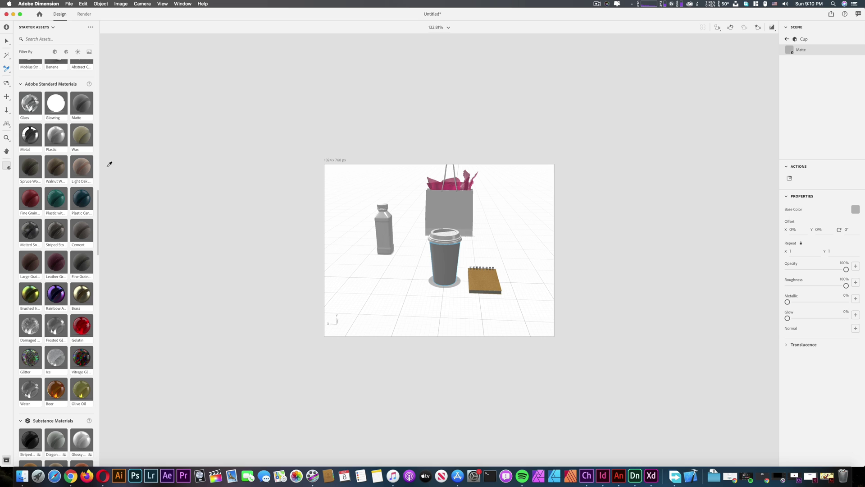
scroll(66, 194, down, 3)
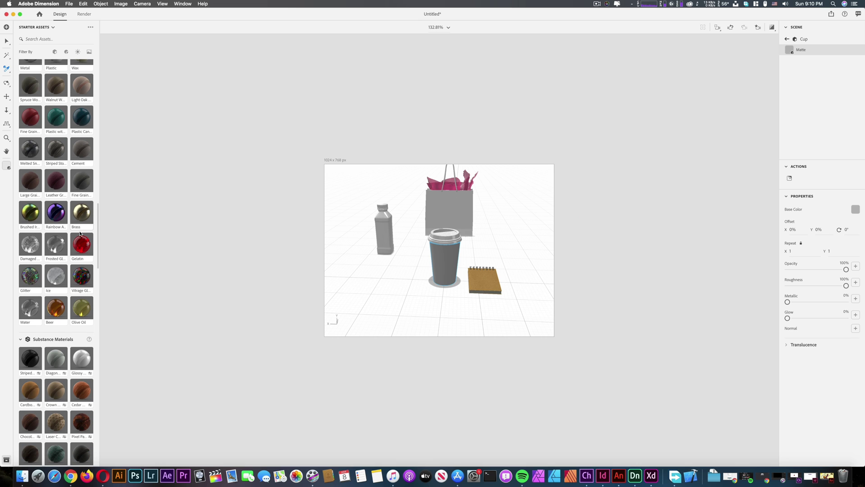
drag(56, 247, 388, 218)
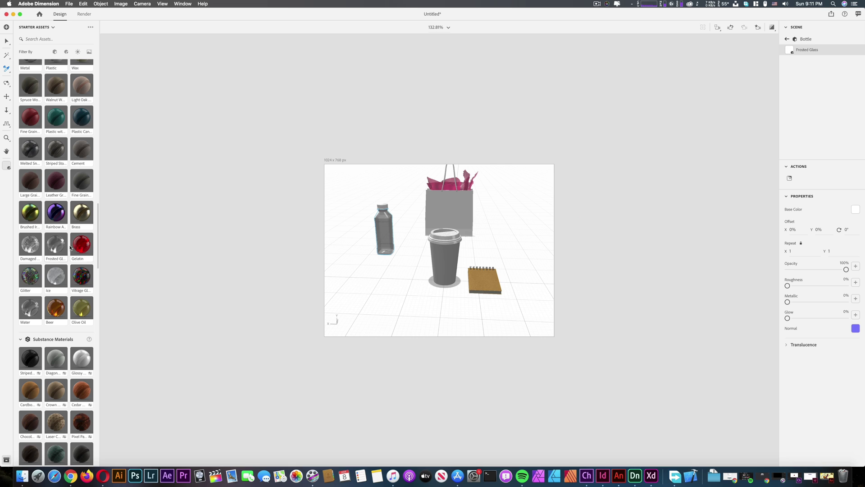
drag(82, 244, 388, 230)
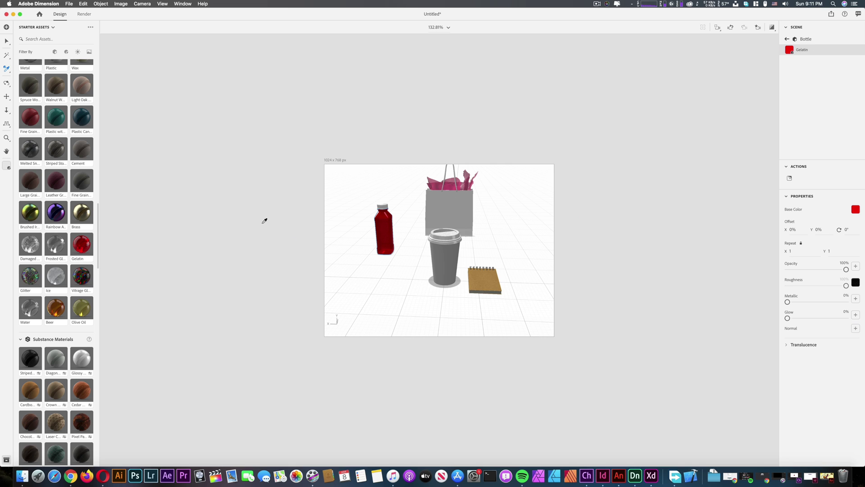
Step: Cover the notepad with a teal Leather substance material
scroll(41, 259, down, 3)
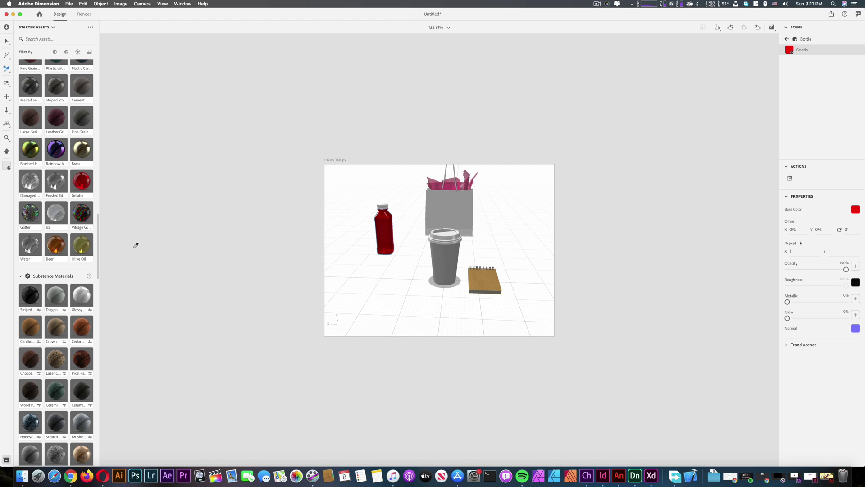
scroll(59, 291, down, 10)
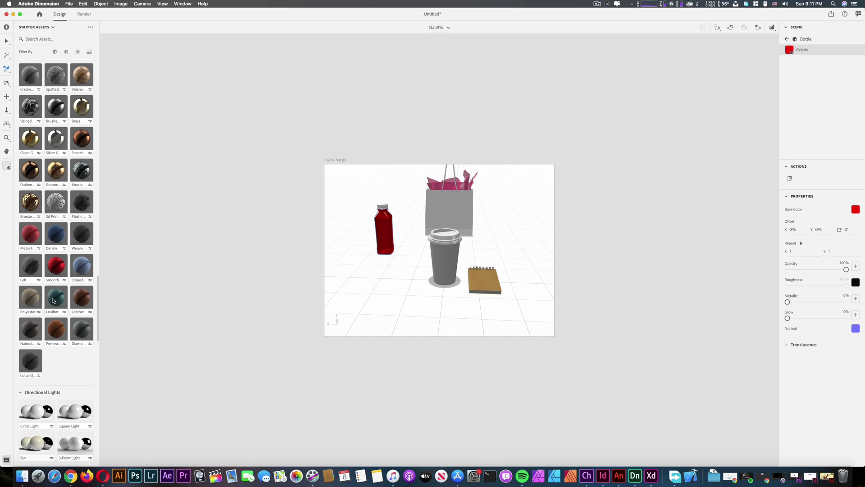
drag(58, 290, 482, 275)
Step: Increase the Roughness of the notepad's teal Leather material
key(ctrl+Up)
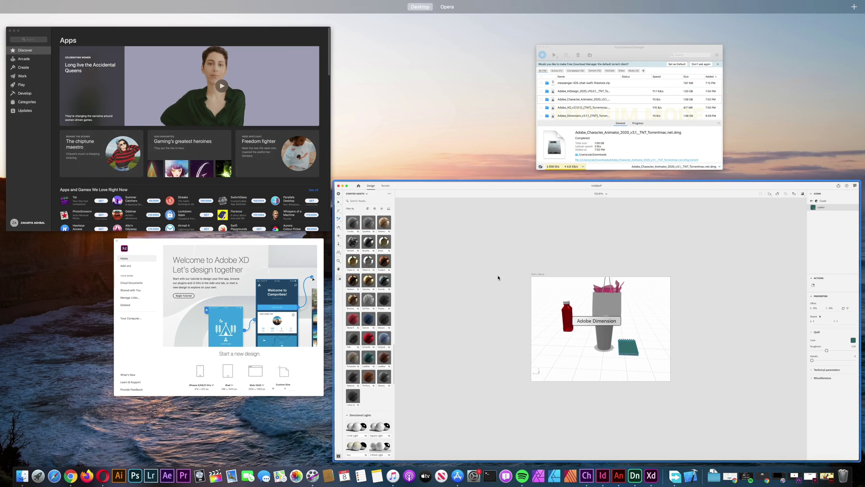
click(498, 277)
drag(516, 278, 496, 266)
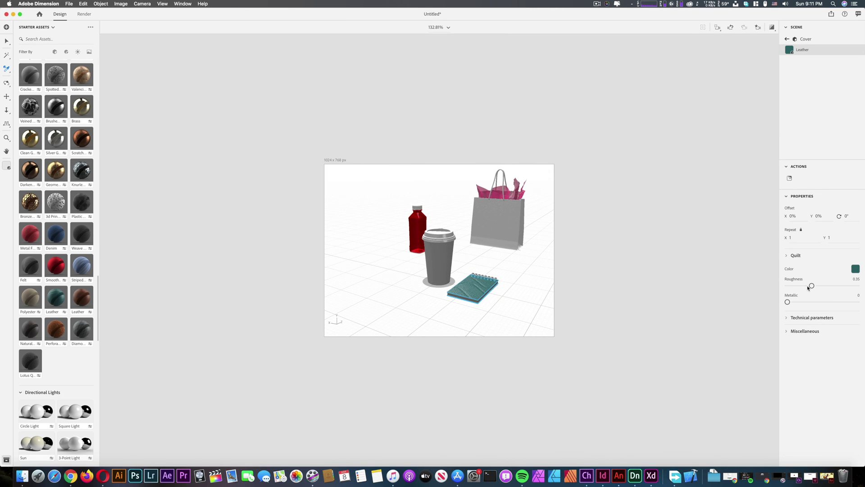
drag(808, 287, 786, 301)
Step: Open and close Camera Bookmarks, then return to the Scene object tree
click(758, 28)
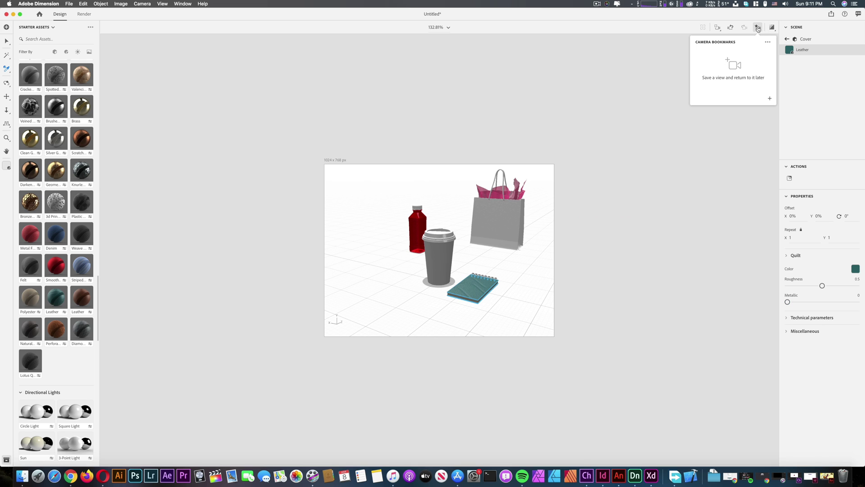
click(758, 28)
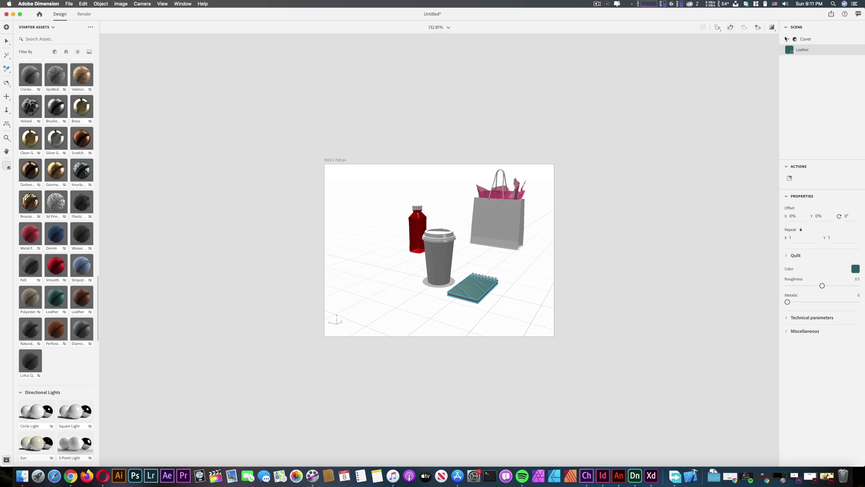
click(787, 40)
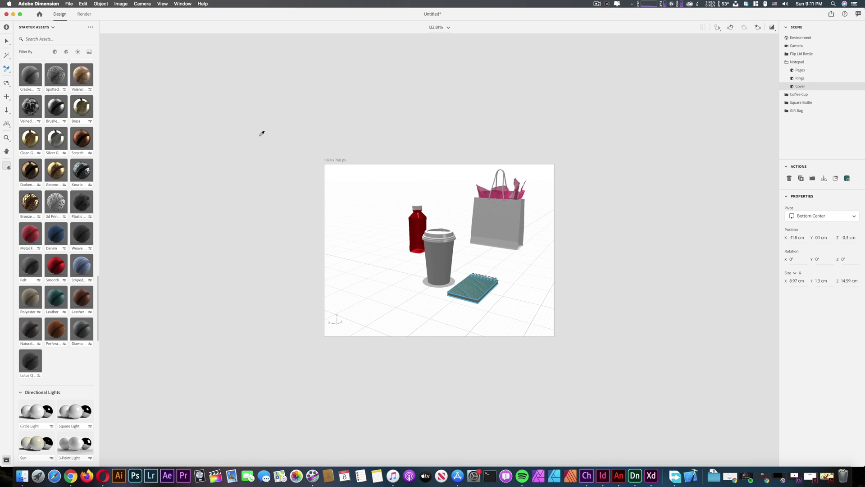
Step: Add a Circle directional light and try Studio Wood Window, Studio Warm Key and other studio environment lights
click(32, 414)
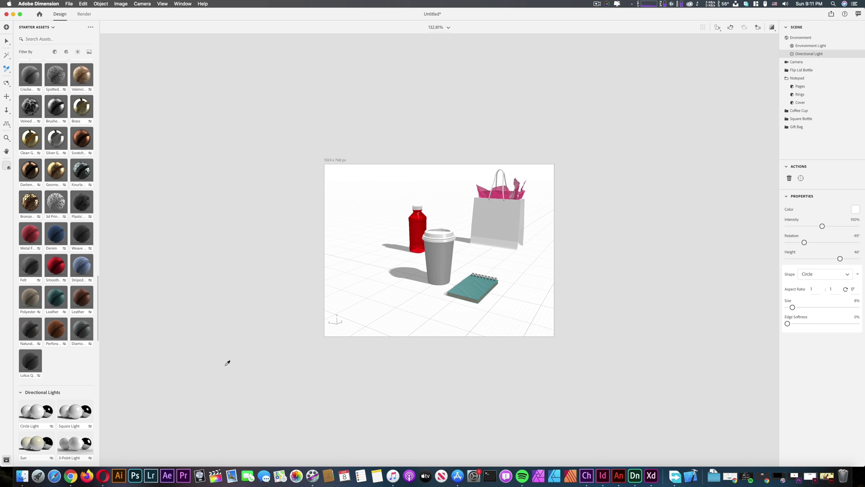
scroll(47, 397, down, 10)
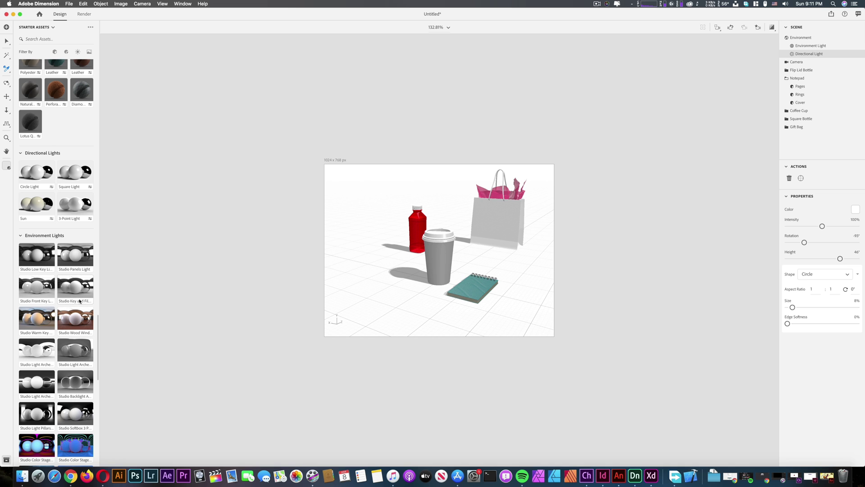
click(75, 317)
click(45, 320)
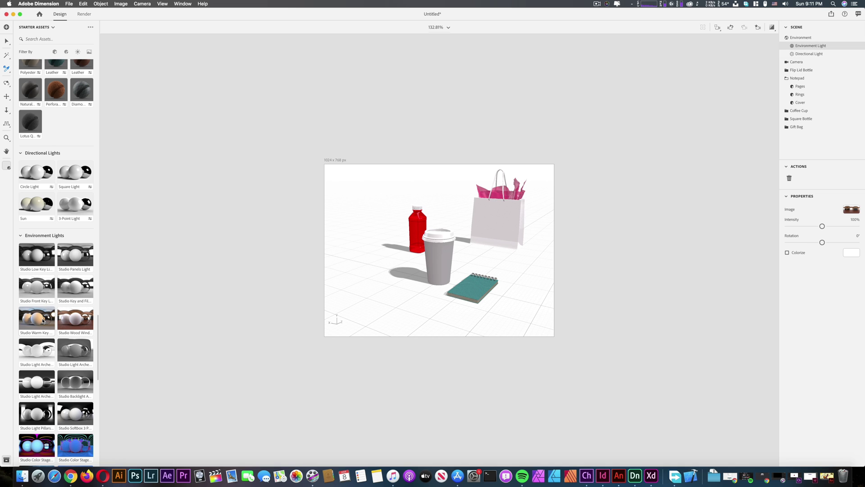
click(43, 290)
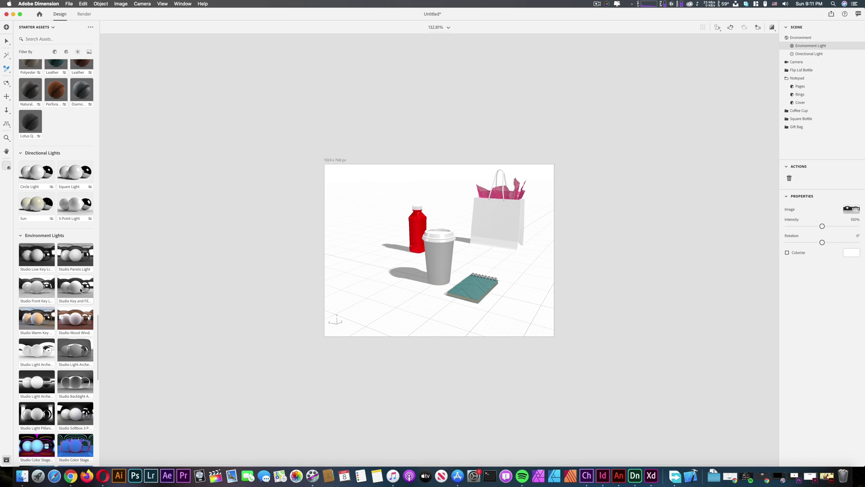
click(81, 374)
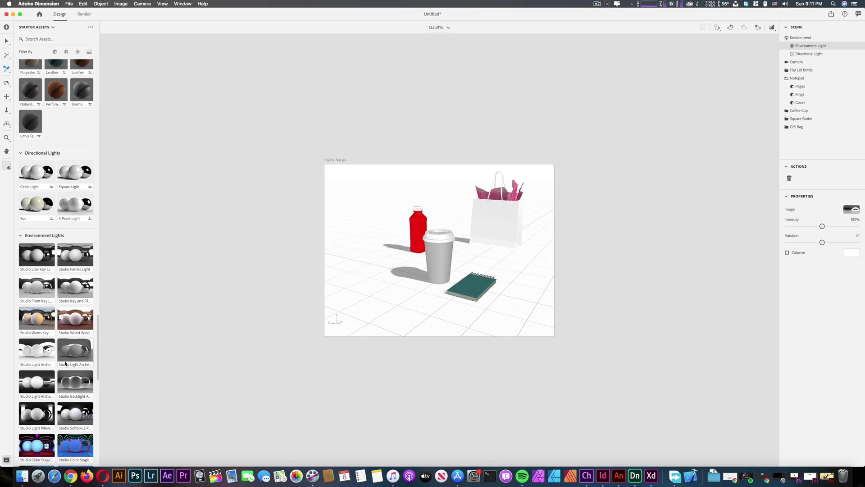
scroll(65, 363, down, 6)
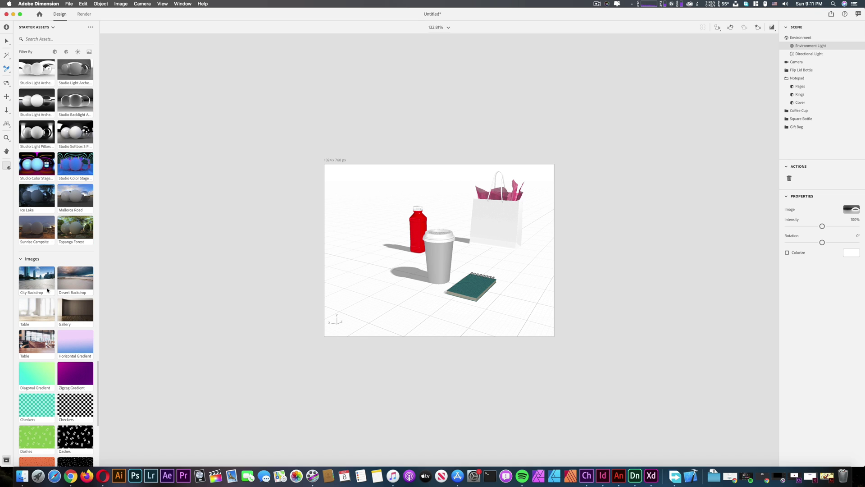
Step: Try the Desert and City backdrops, then place the café Table photo as background
click(78, 278)
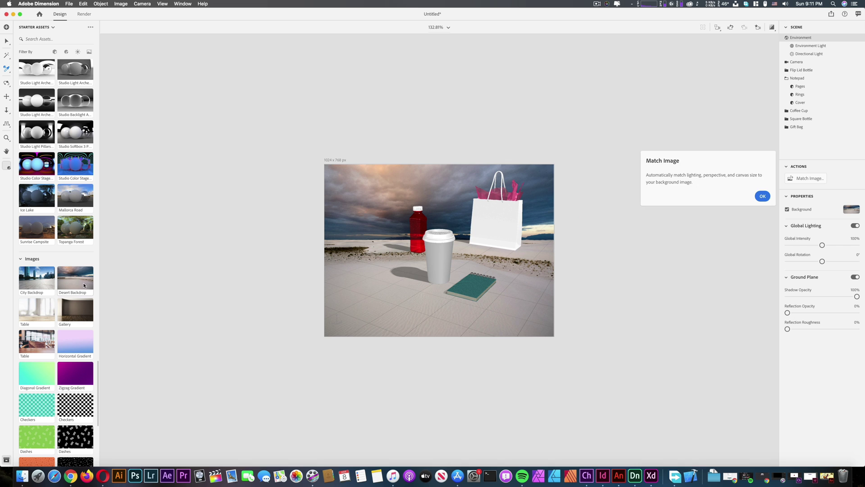
click(38, 288)
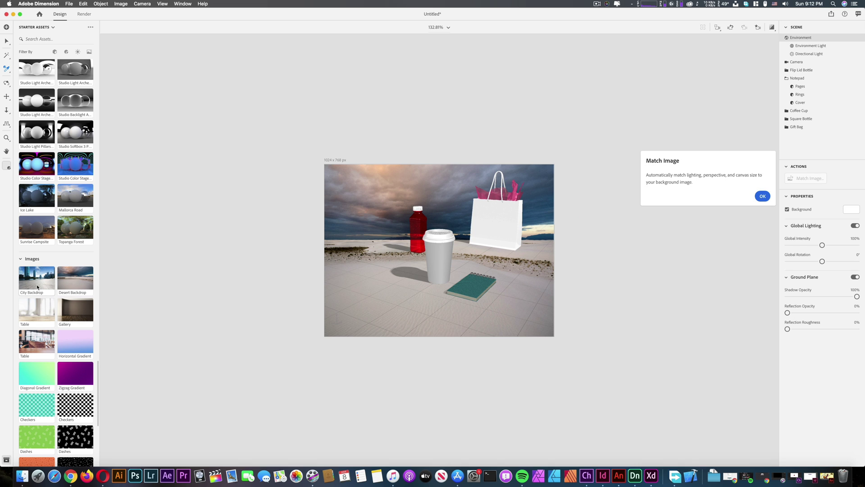
drag(36, 342, 378, 279)
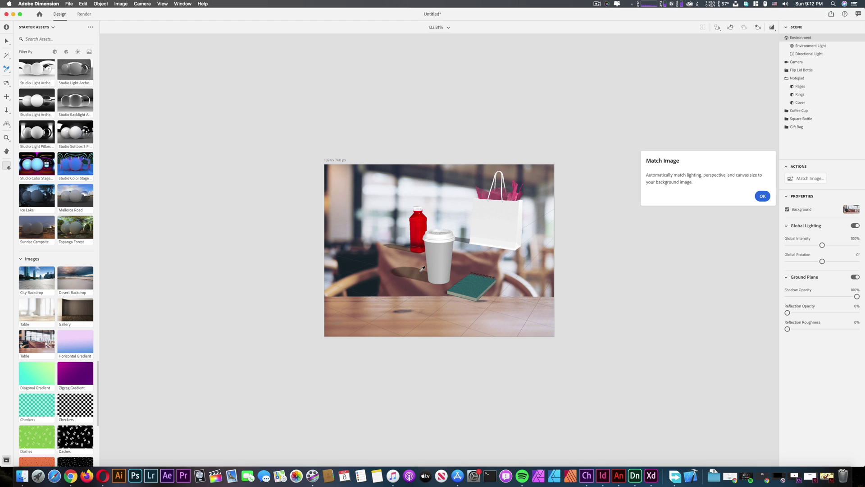
Step: Match the scene's lighting, perspective and canvas size to the café photo
click(764, 196)
click(810, 180)
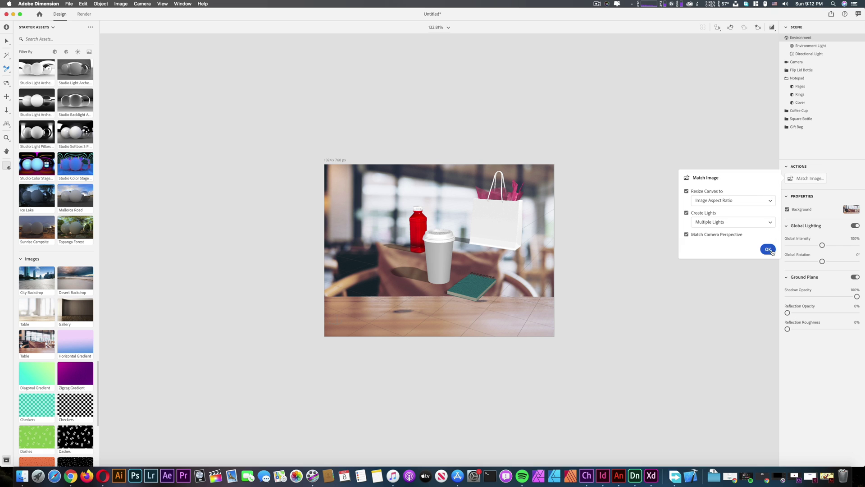
click(768, 250)
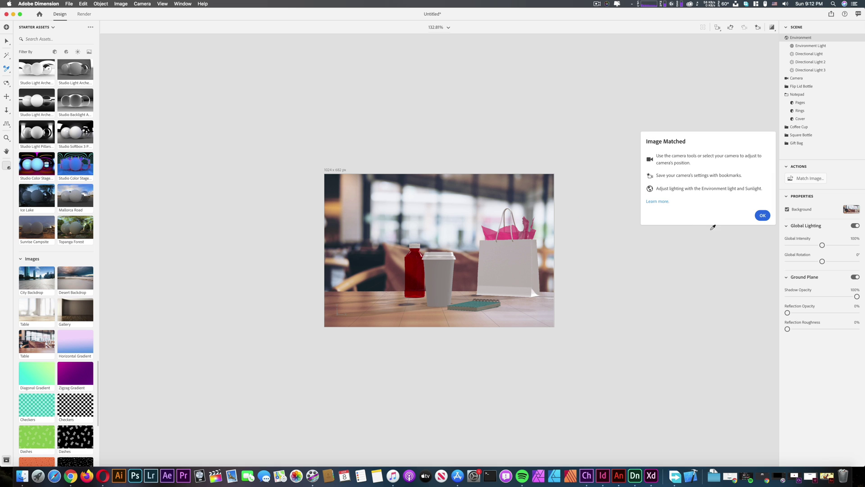
Step: Dismiss the Image Matched notice and orbit the camera slightly to frame the products
click(762, 215)
mouse_move(494, 236)
mouse_down()
mouse_move(391, 242)
mouse_move(483, 253)
mouse_move(482, 239)
mouse_up()
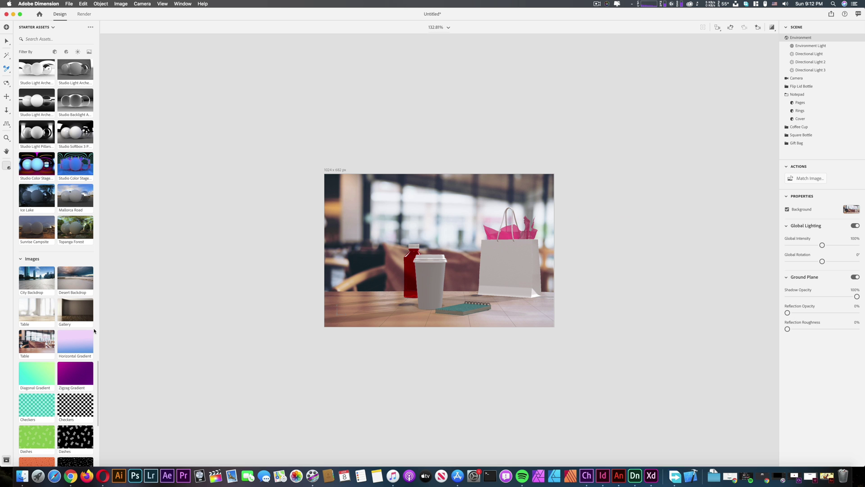
scroll(94, 417, down, 5)
drag(93, 421, 110, 227)
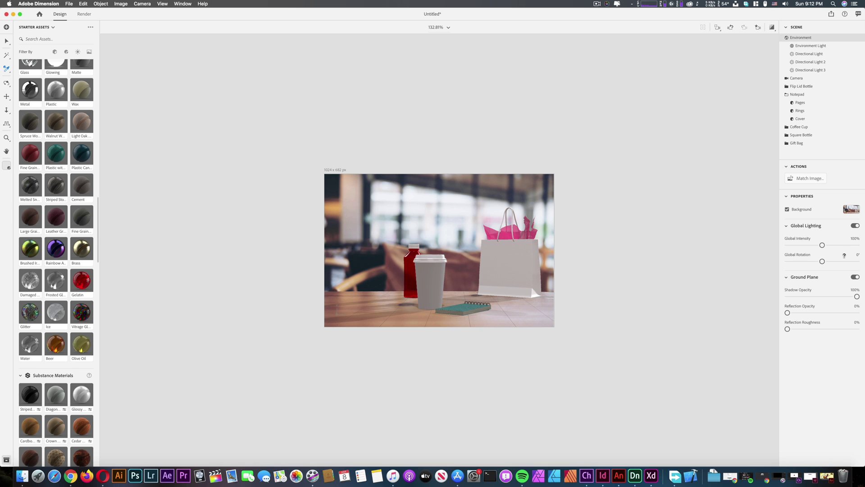
Step: Raise Global Intensity and give the gift bag Chocolate Brown Beech Wood
drag(822, 244, 823, 245)
scroll(47, 215, up, 5)
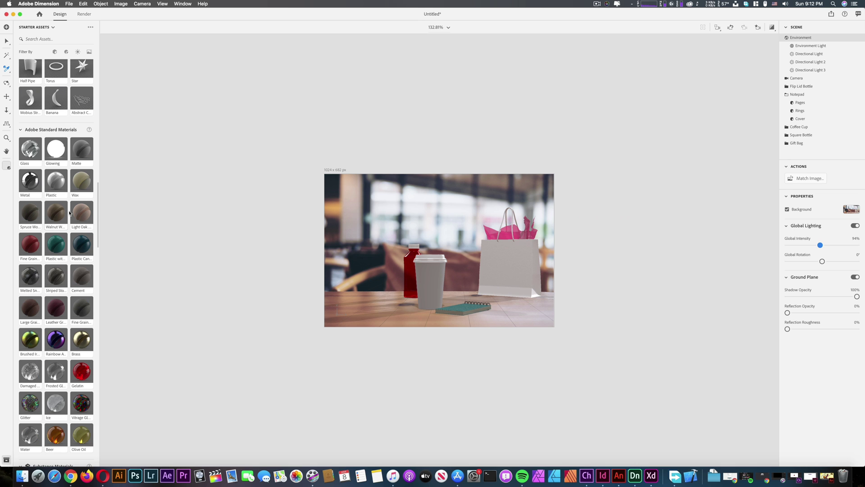
scroll(55, 219, down, 5)
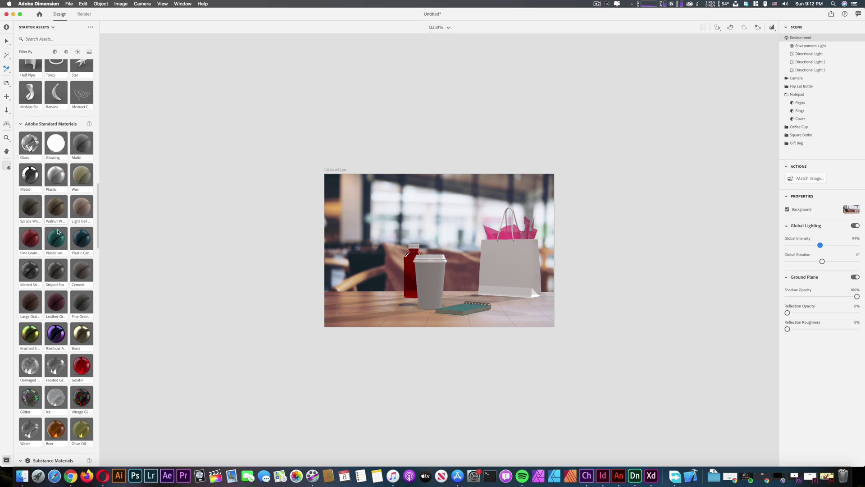
scroll(58, 232, down, 2)
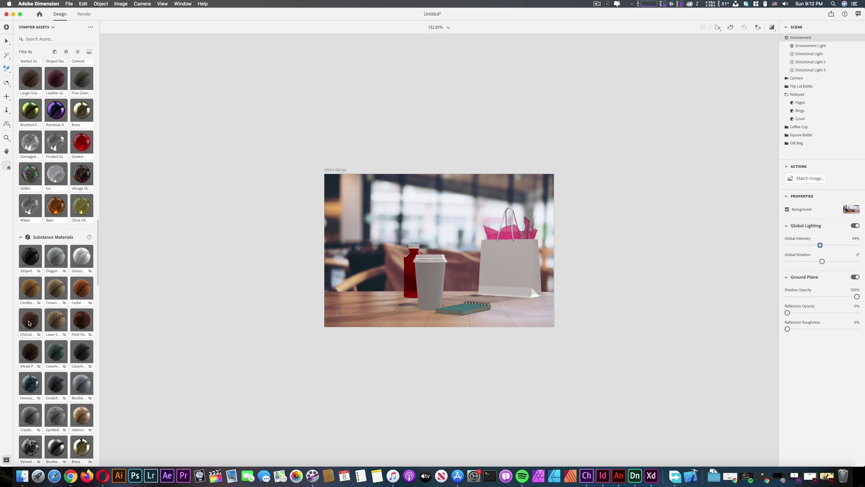
drag(28, 322, 505, 262)
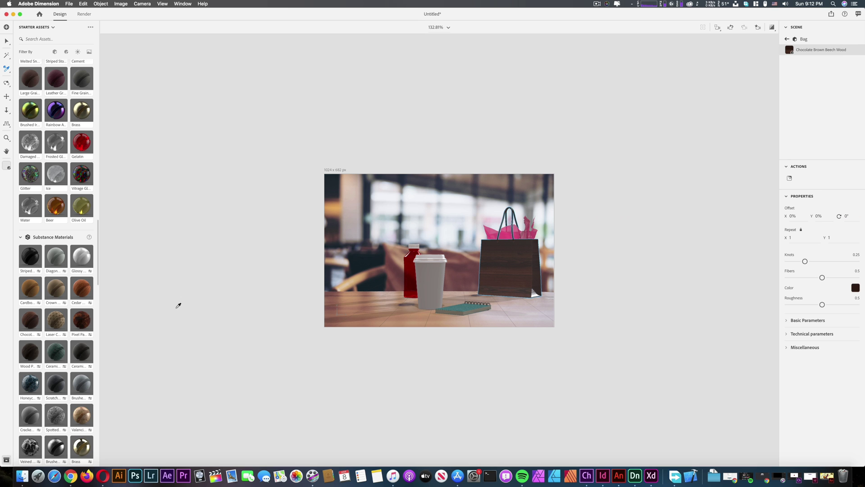
Step: Apply Brushed Iridescent Metal material to the coffee cup
scroll(73, 216, up, 10)
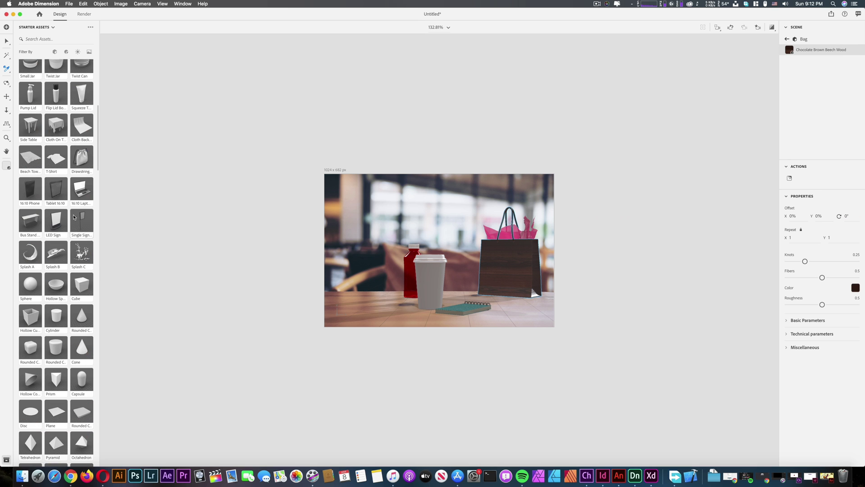
scroll(74, 217, down, 5)
scroll(73, 216, down, 4)
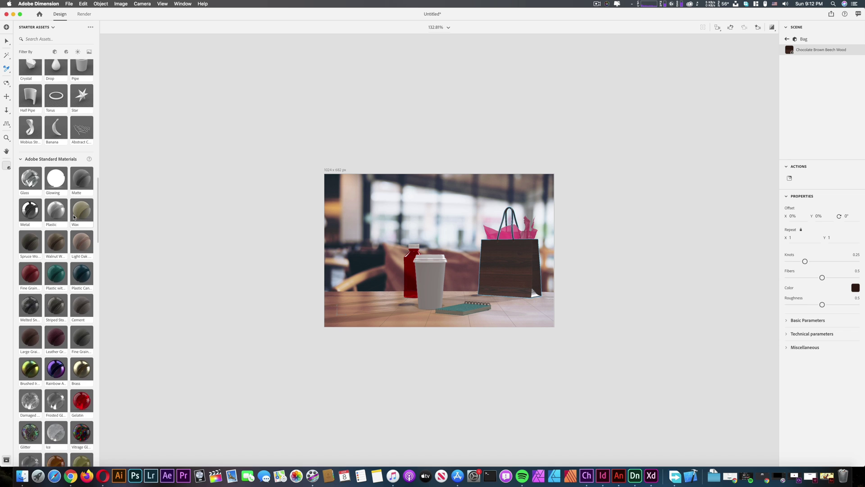
mouse_move(37, 321)
mouse_down()
mouse_move(421, 290)
mouse_move(225, 217)
mouse_up()
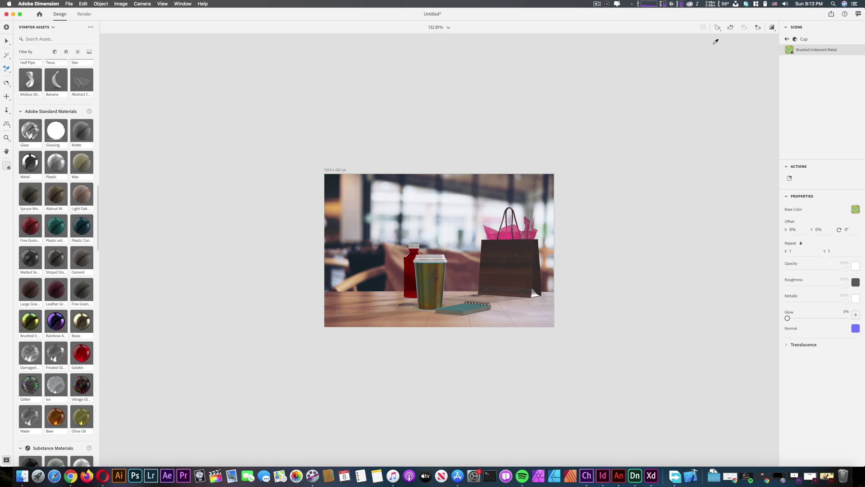
Step: Export a PNG snapshot named 'test', then minimize the Dimension window
click(832, 15)
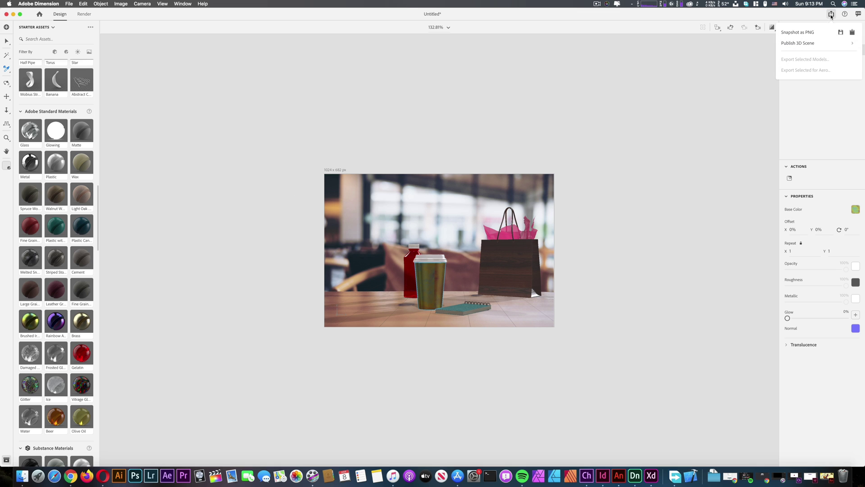
click(808, 36)
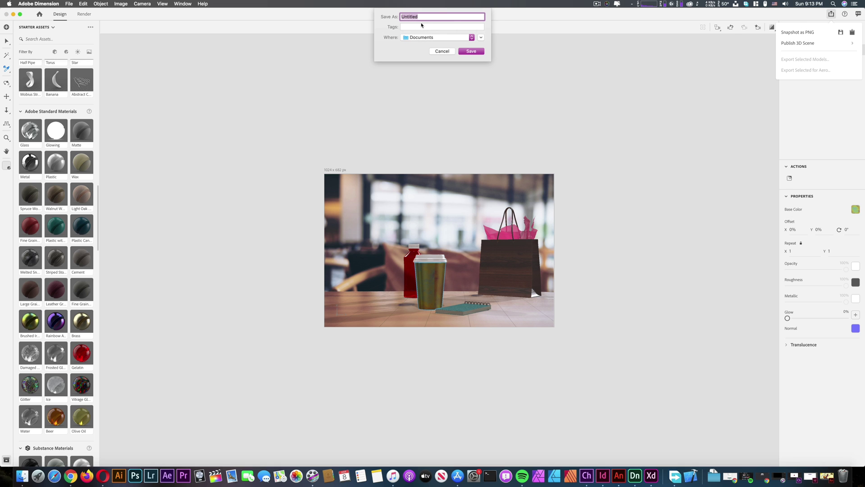
text(test)
click(465, 53)
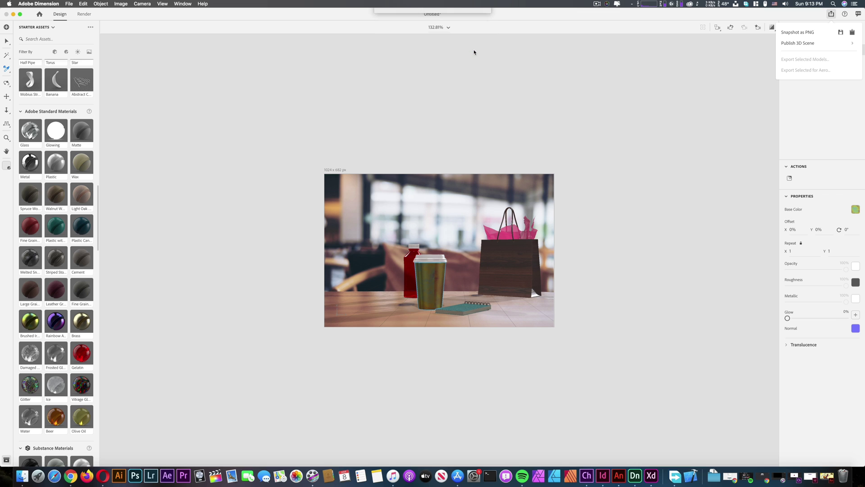
click(571, 97)
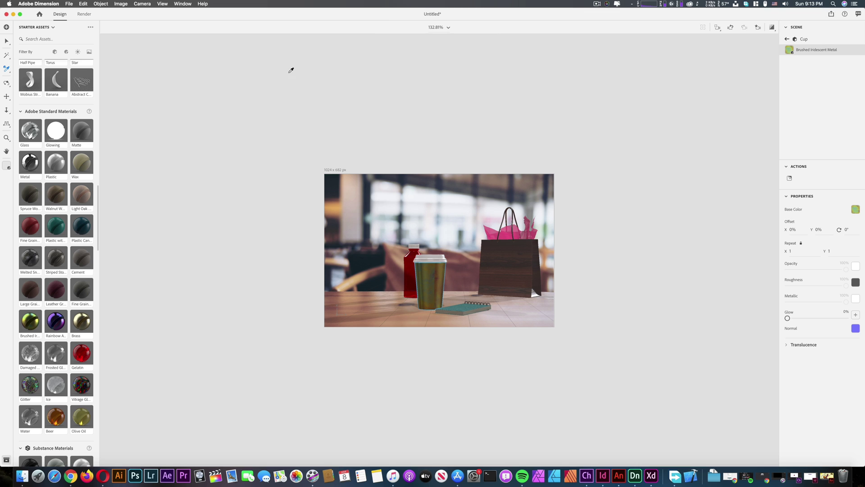
click(13, 14)
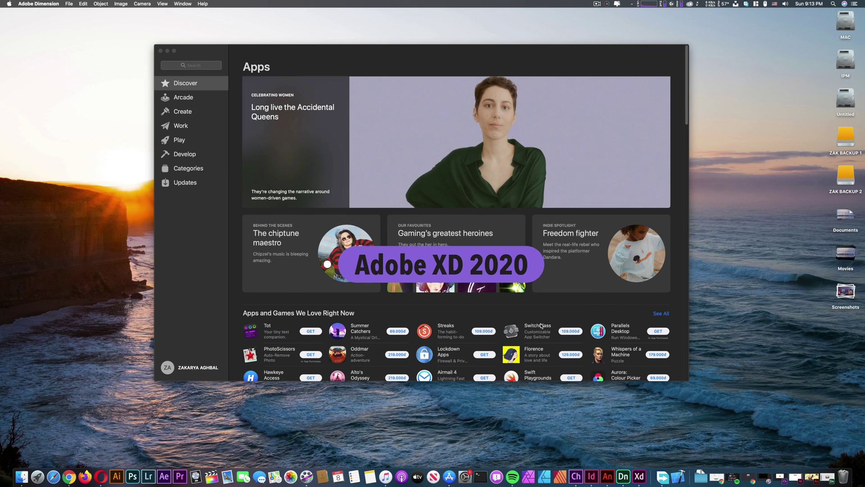
Step: Bring Adobe XD forward and create a new blank iPad document, Untitled-1
click(642, 478)
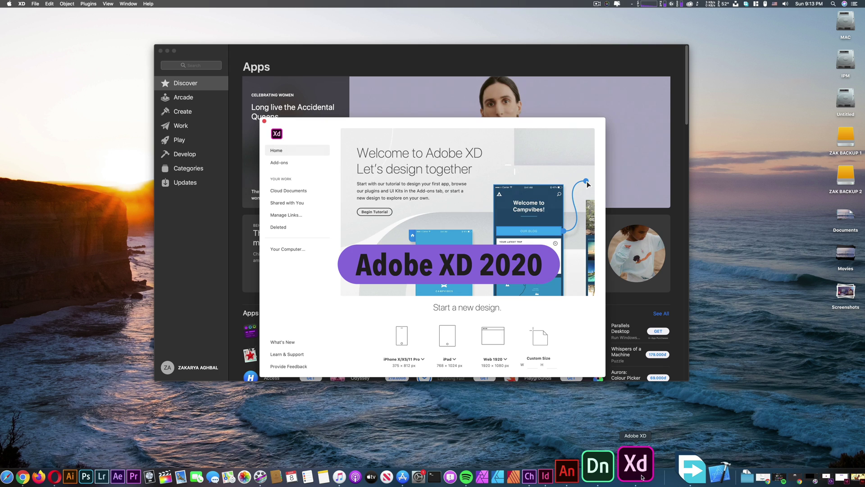
click(446, 337)
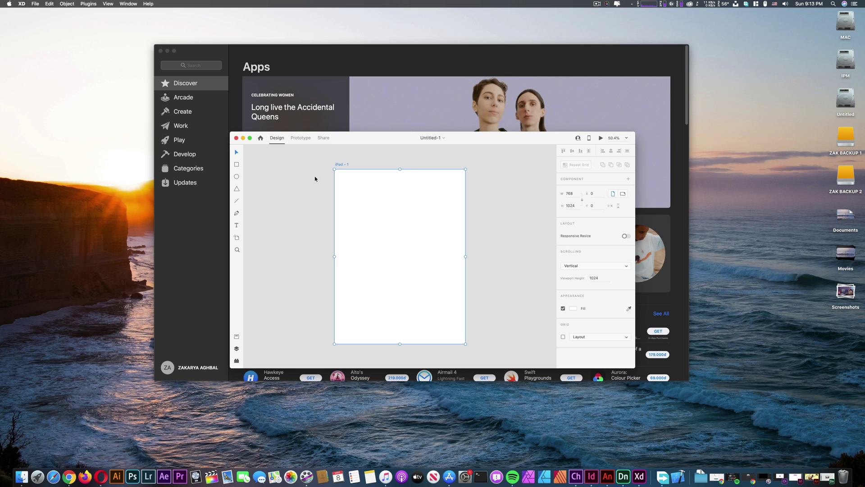
click(236, 164)
Step: Draw a wide rectangle near the artboard top and a triangle beneath it
drag(355, 177, 443, 194)
click(237, 188)
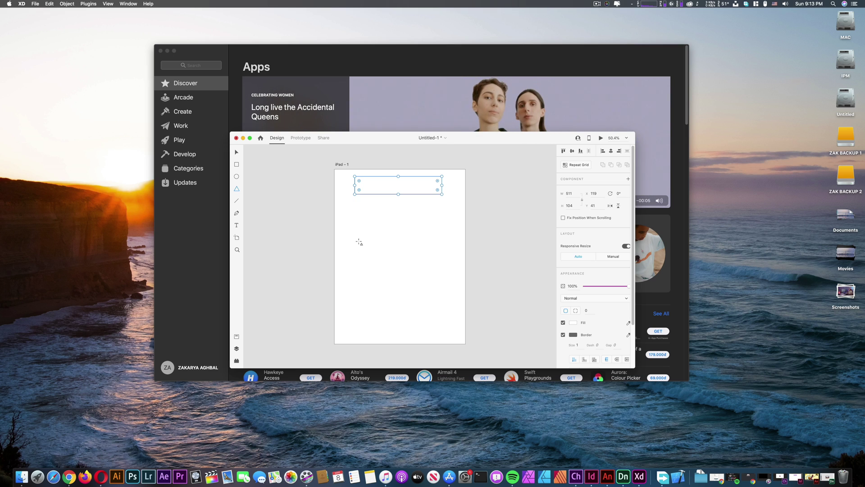
drag(354, 227, 444, 245)
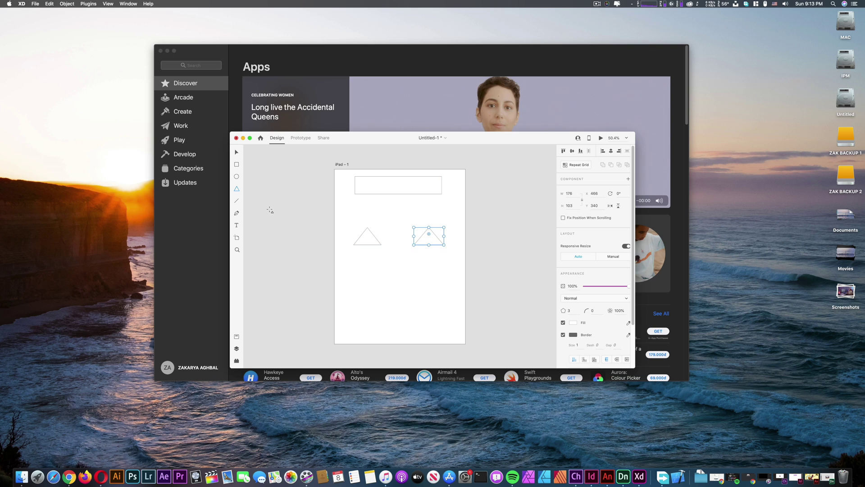
Step: Draw a closed freeform Pen shape below the triangles, then a smaller rectangle under the top bar
click(238, 213)
drag(371, 258, 382, 287)
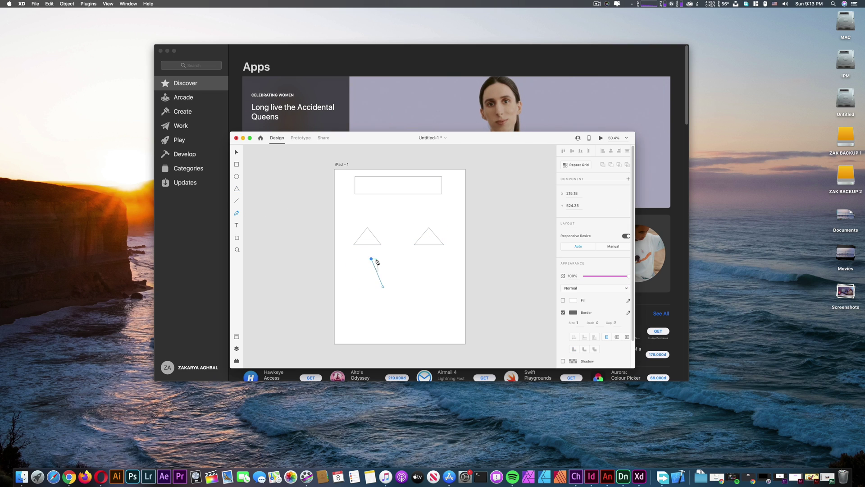
click(403, 261)
click(432, 262)
click(434, 288)
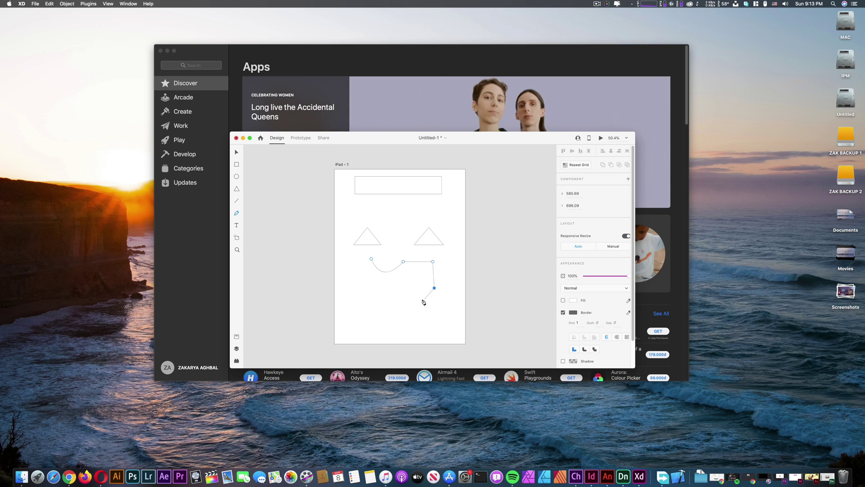
click(392, 298)
click(371, 302)
click(371, 259)
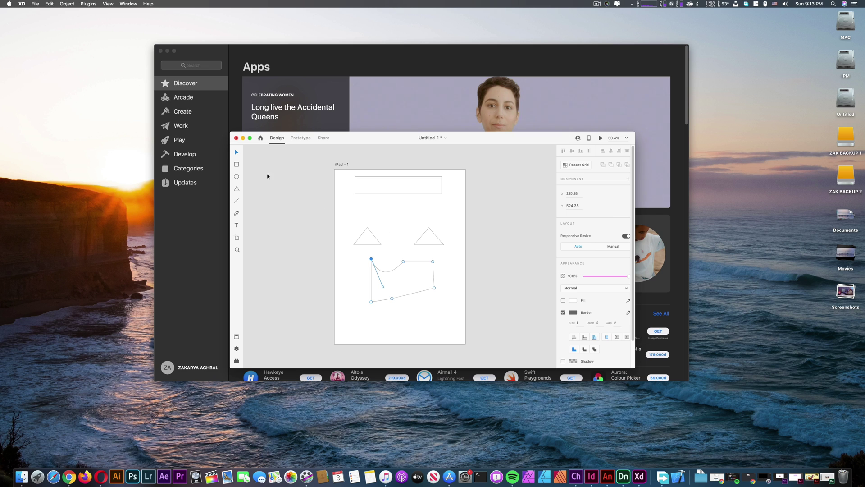
click(237, 164)
mouse_move(376, 201)
mouse_down()
mouse_move(426, 224)
mouse_move(417, 220)
mouse_up()
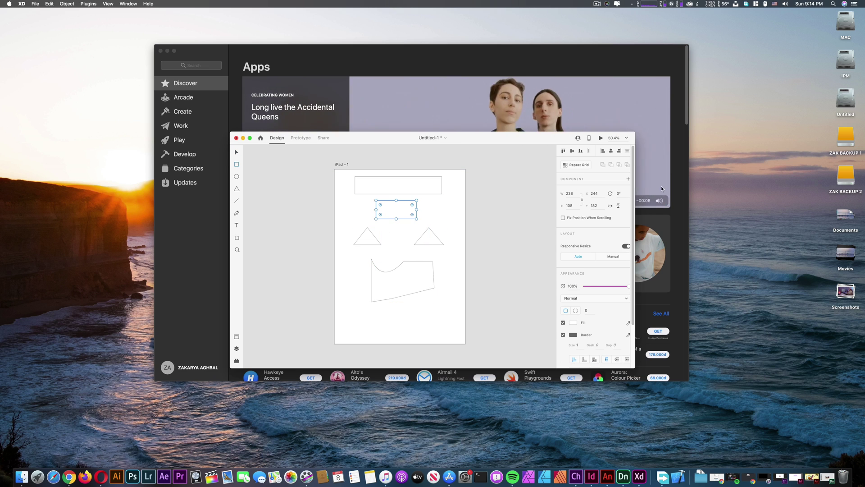
Step: Fill the small rectangle red
scroll(599, 264, down, 3)
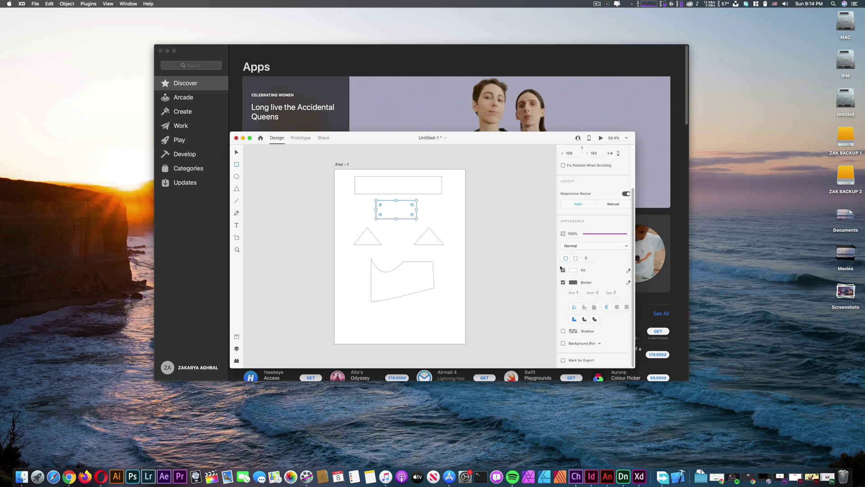
click(574, 270)
click(541, 241)
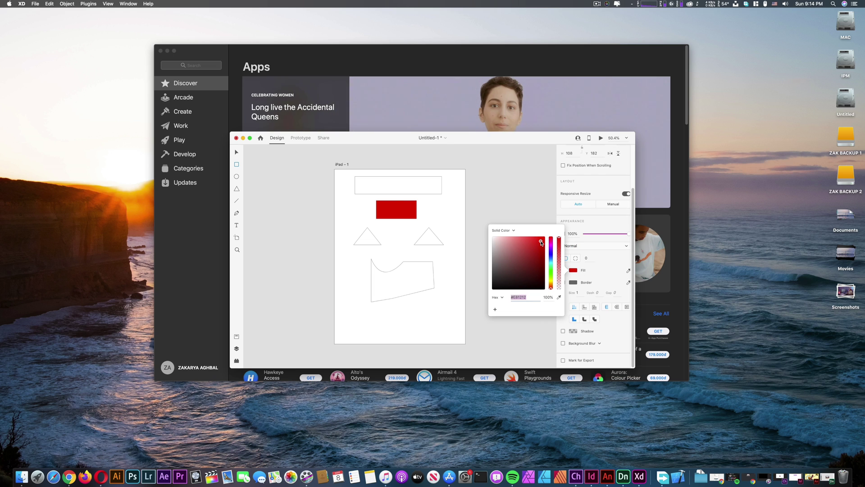
key(Escape)
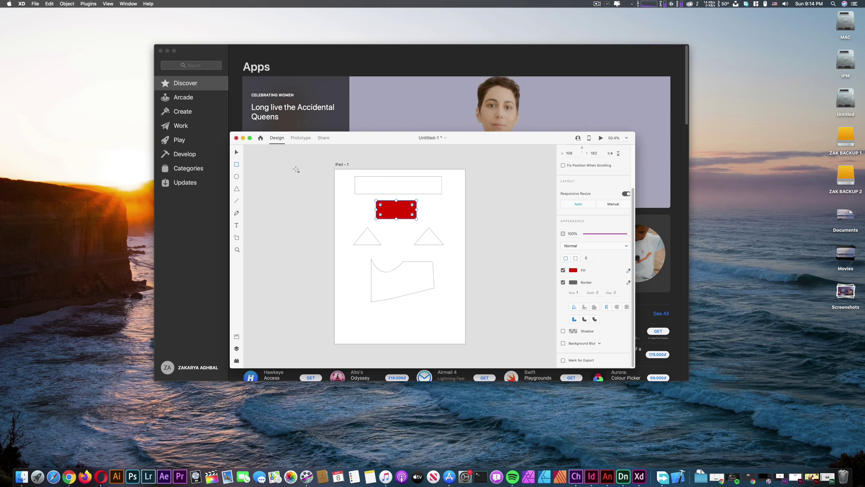
Step: Give the top rectangle a lavender fill
click(393, 188)
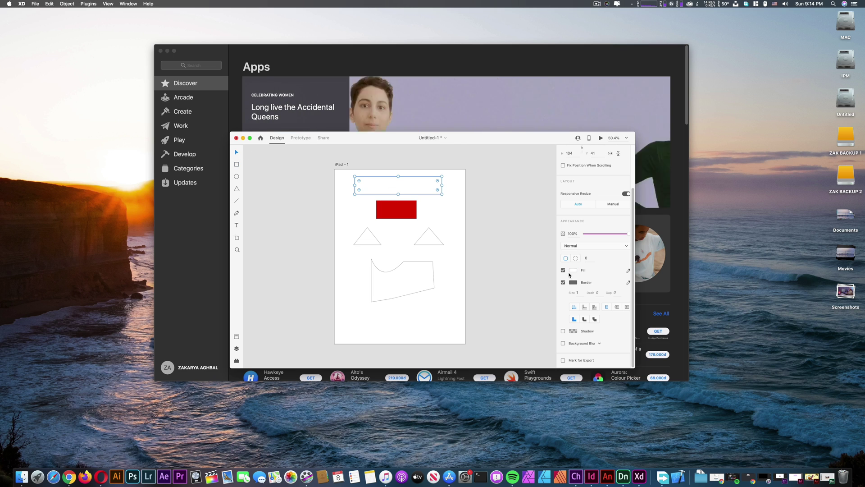
click(574, 270)
drag(550, 264, 518, 239)
click(531, 242)
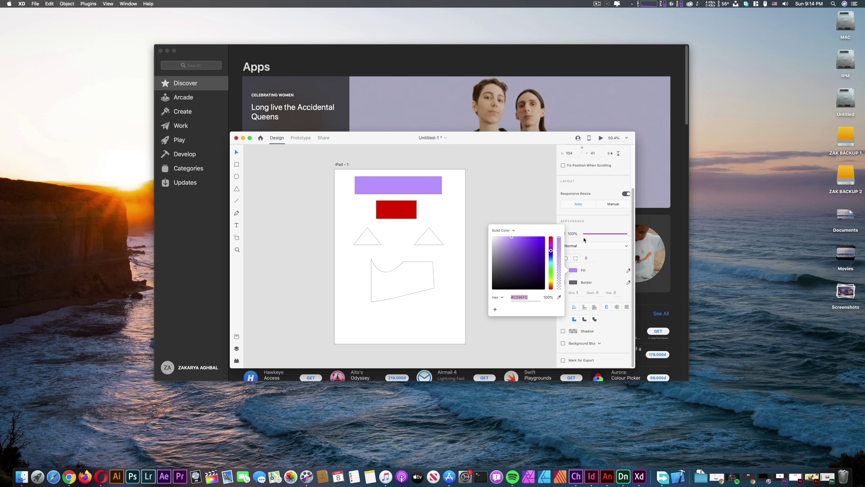
click(478, 226)
Step: Select both triangles together and fill them green
click(438, 235)
click(425, 239)
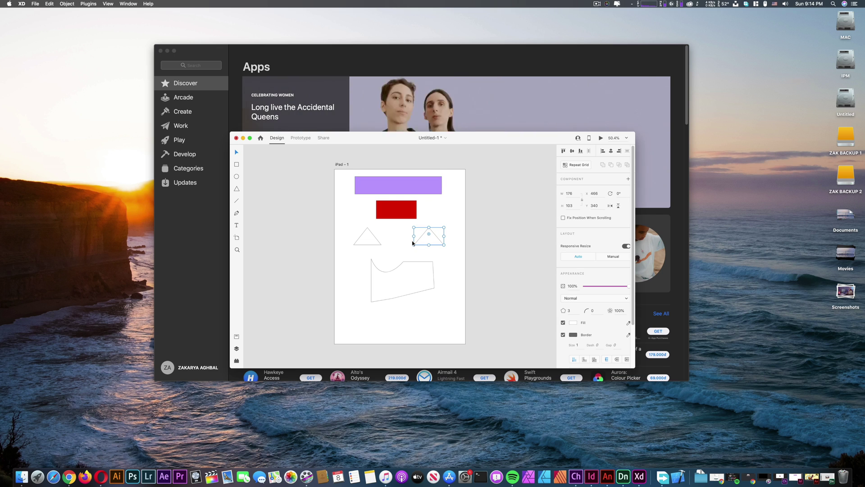
shift+click(381, 244)
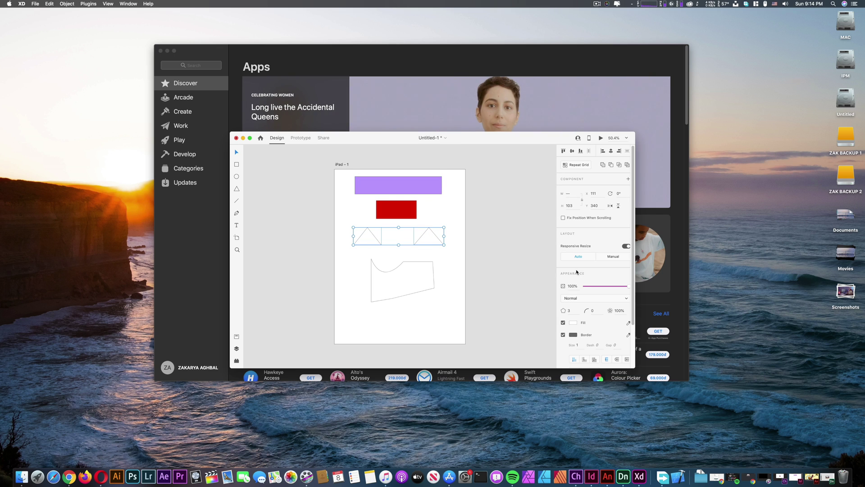
scroll(572, 237, down, 1)
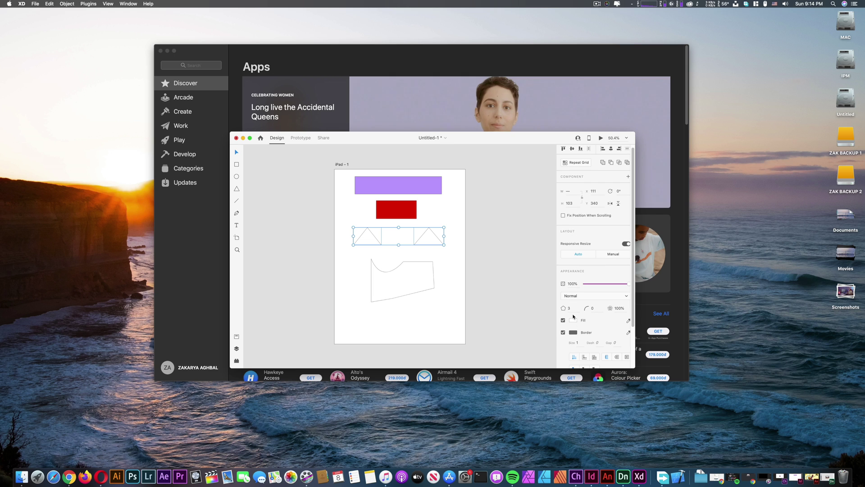
click(573, 320)
click(550, 318)
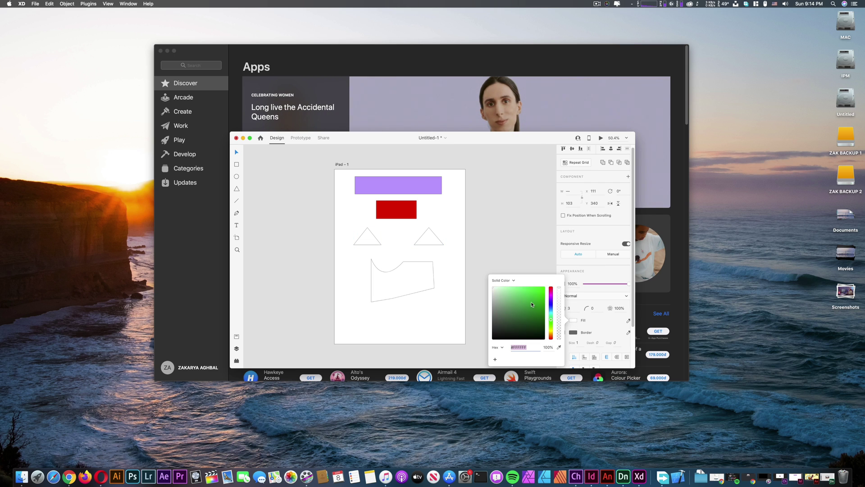
click(471, 273)
key(Escape)
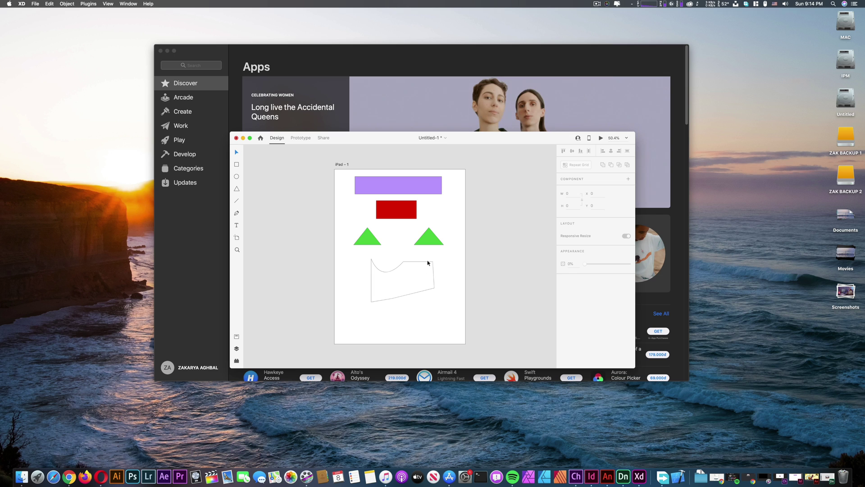
Step: Delete the freeform shape and move the red rectangle down below the triangles
click(398, 268)
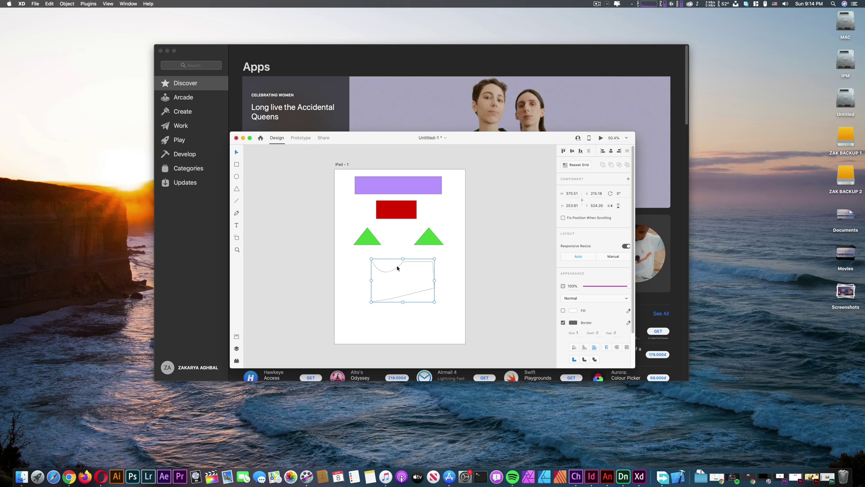
key(BackSpace)
drag(393, 204, 395, 292)
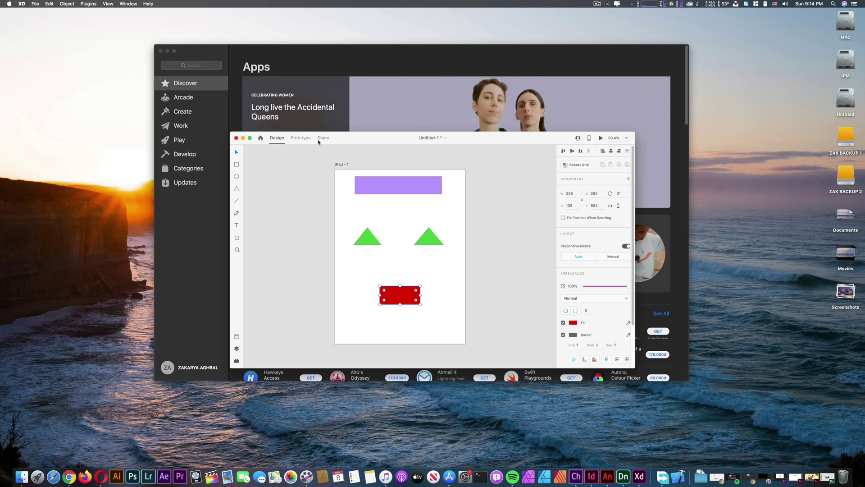
click(251, 139)
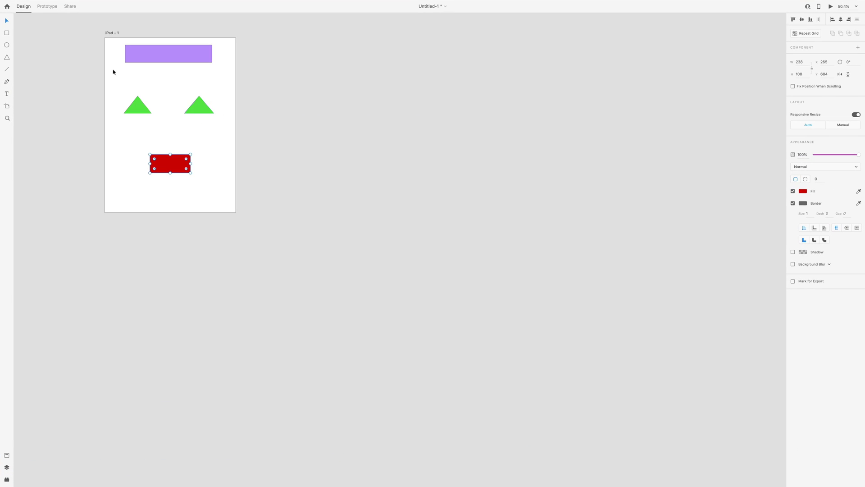
Step: In Prototype mode, wire the red rectangle with Trigger Tap and Action Auto-Animate
click(41, 7)
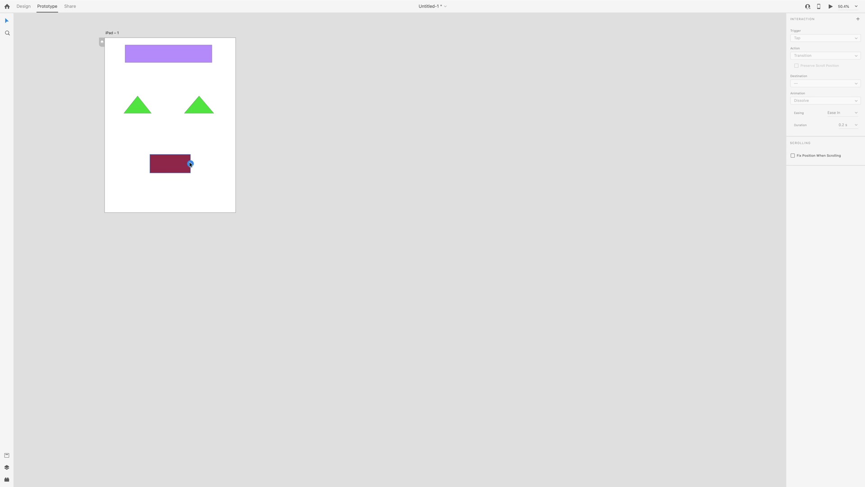
drag(191, 164, 209, 157)
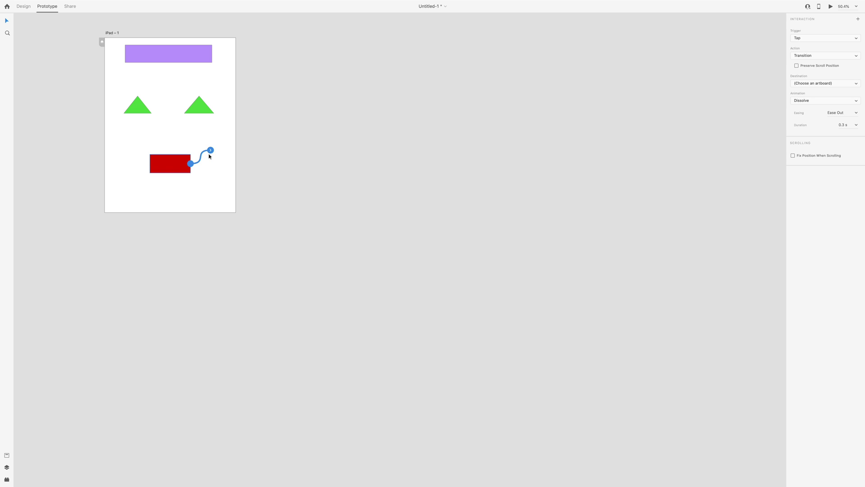
click(835, 37)
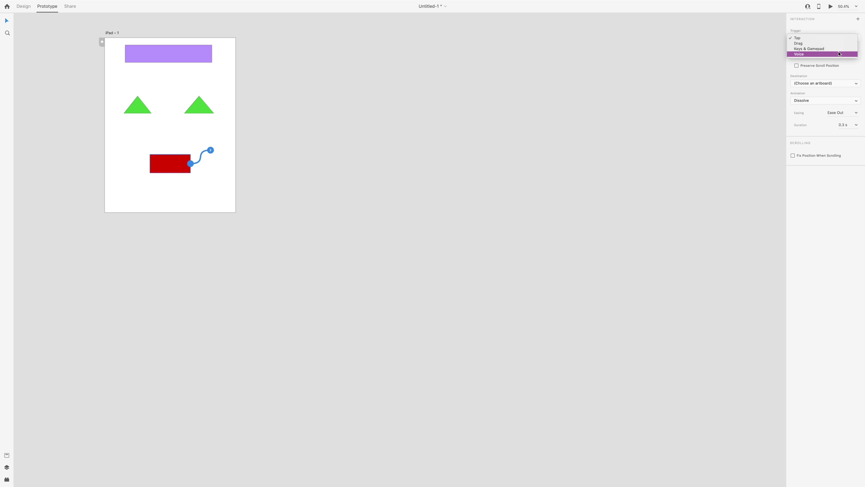
click(834, 36)
click(822, 56)
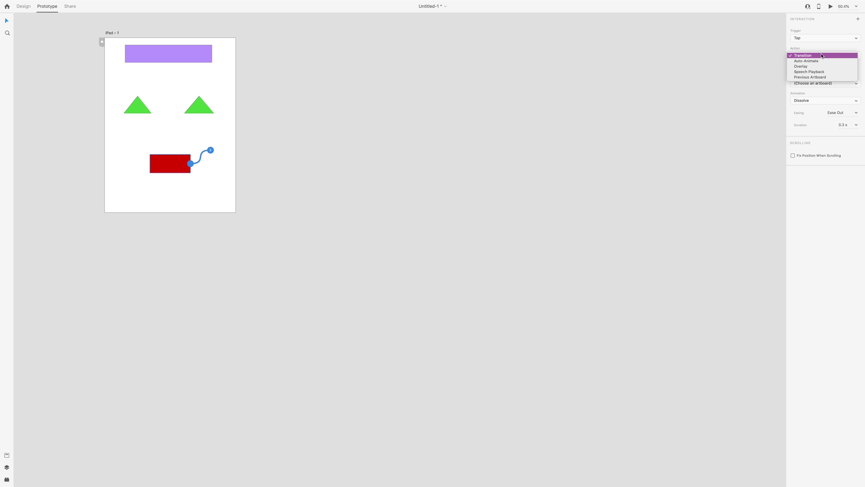
click(807, 61)
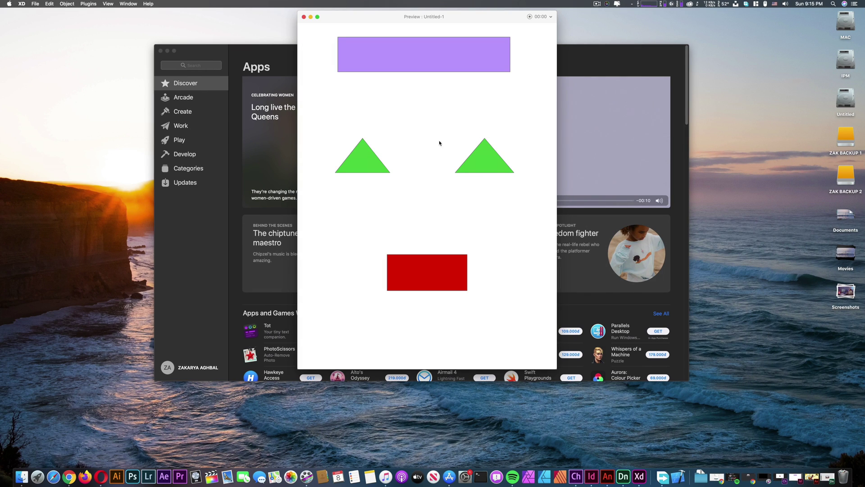
click(530, 17)
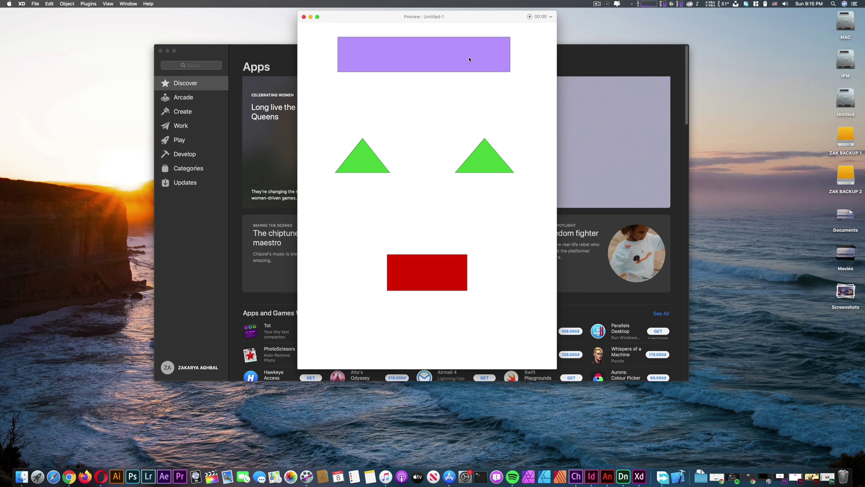
click(530, 18)
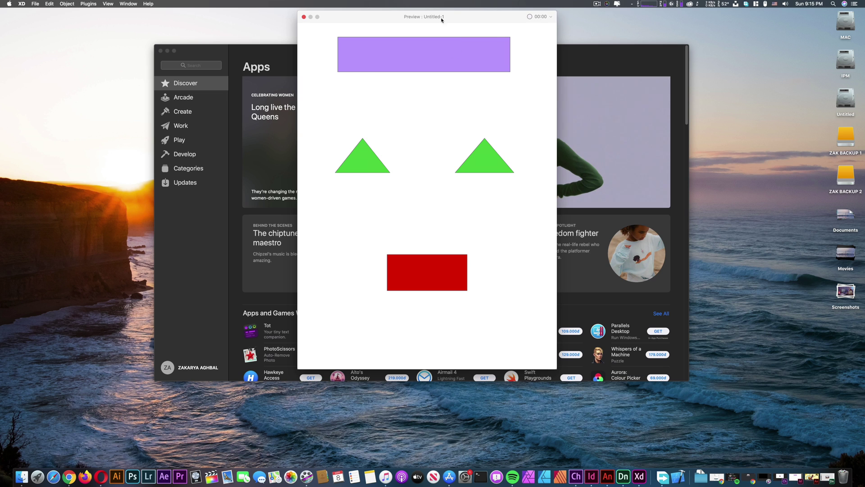
Step: Close the preview, leave the destination unchanged, and return from the iPad document to XD's home screen
click(304, 17)
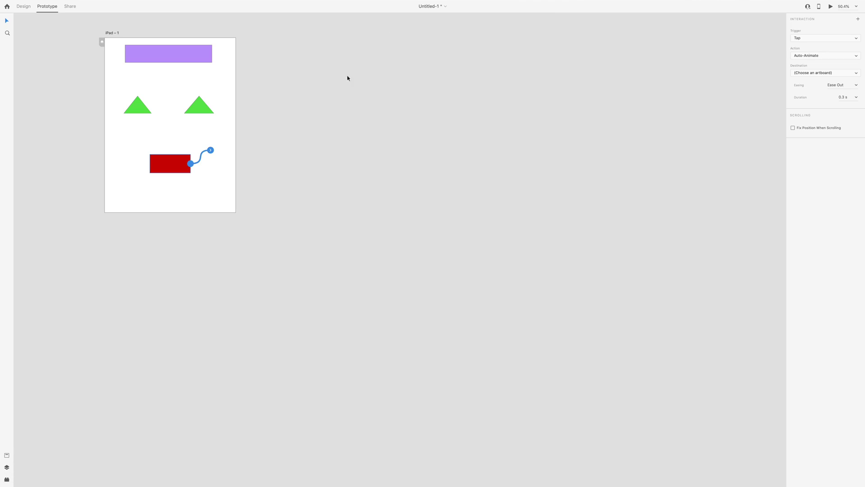
click(802, 73)
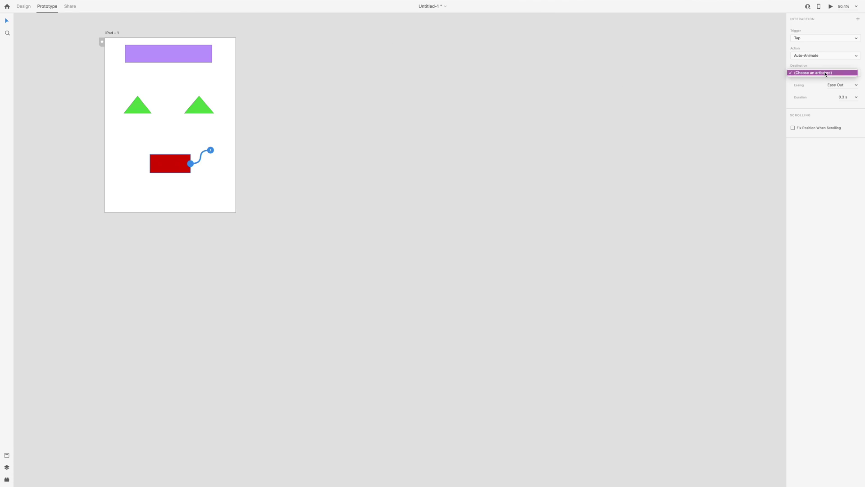
click(826, 74)
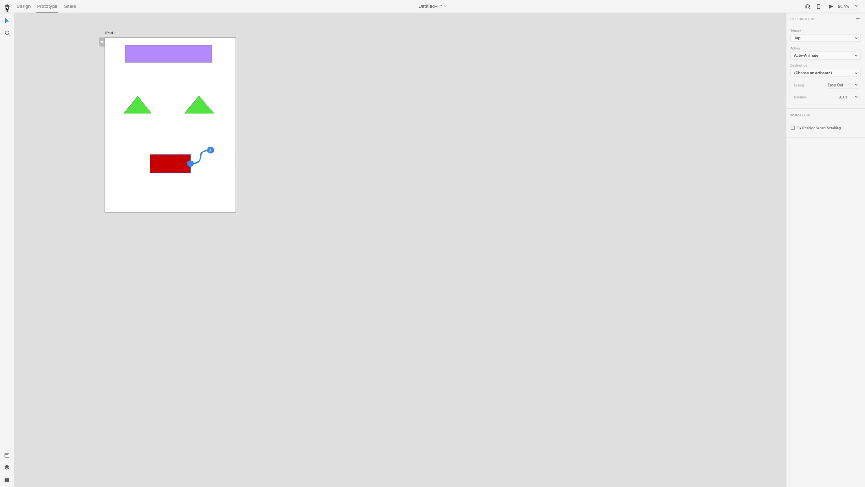
click(7, 7)
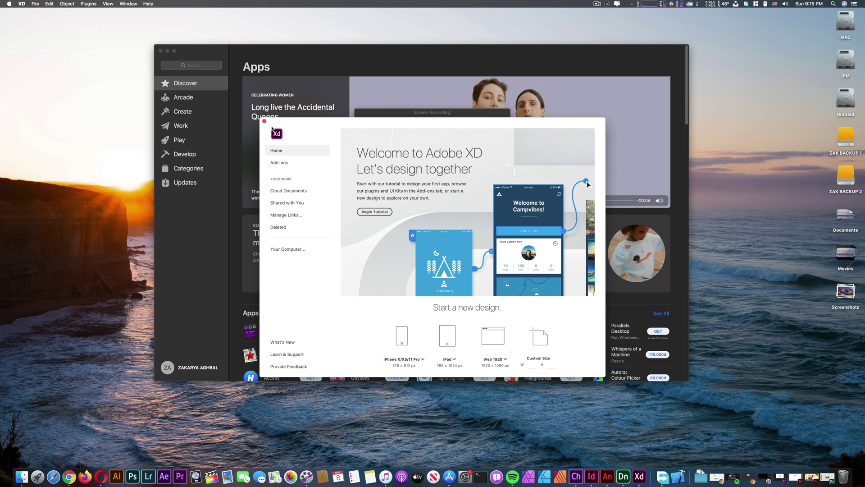